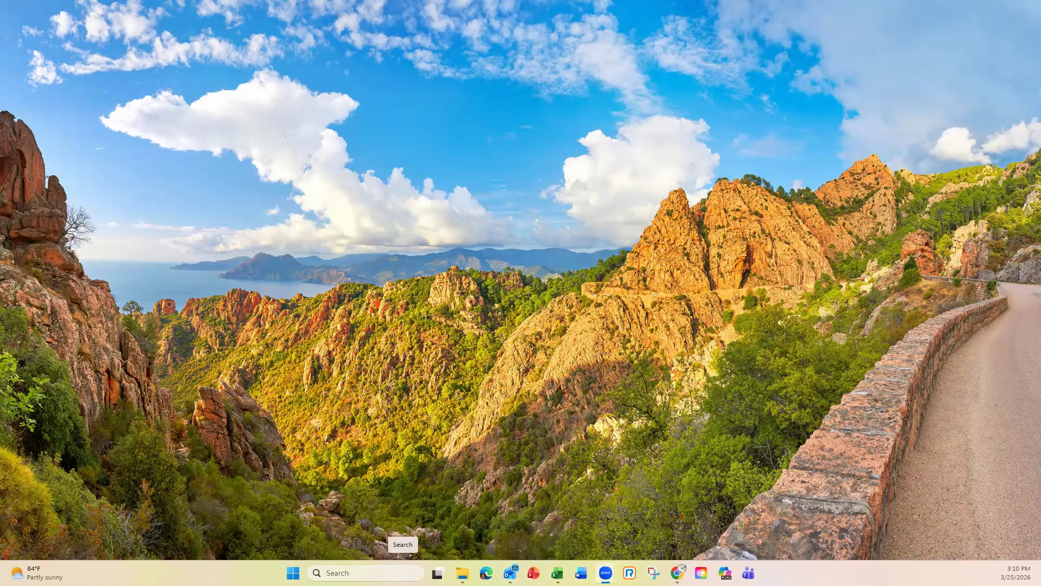
# Step: Search Windows for 'access' and launch Microsoft Access from the results
pyautogui.click(403, 573)
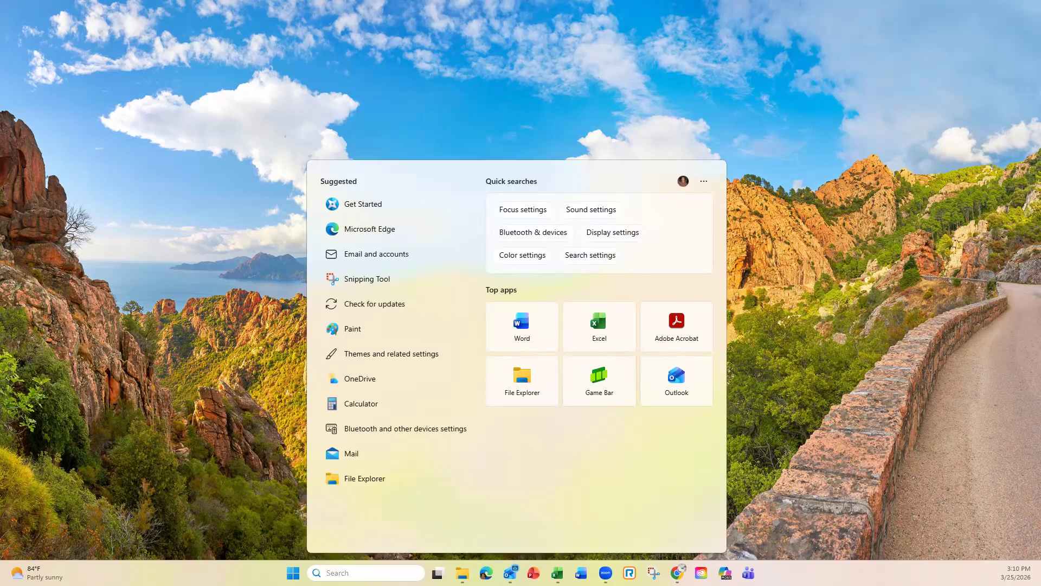
pyautogui.write('ac')
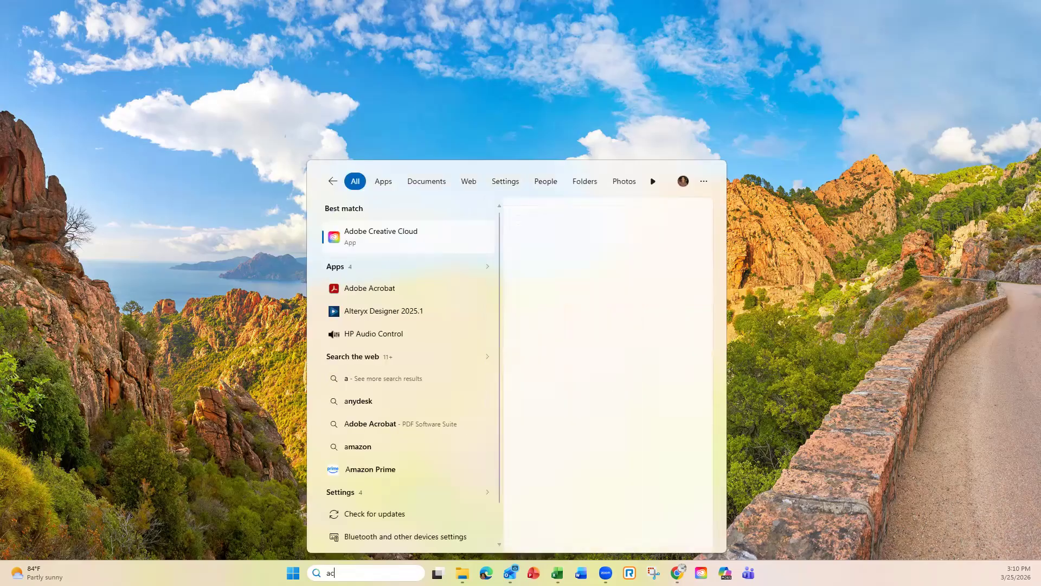
pyautogui.write('cess')
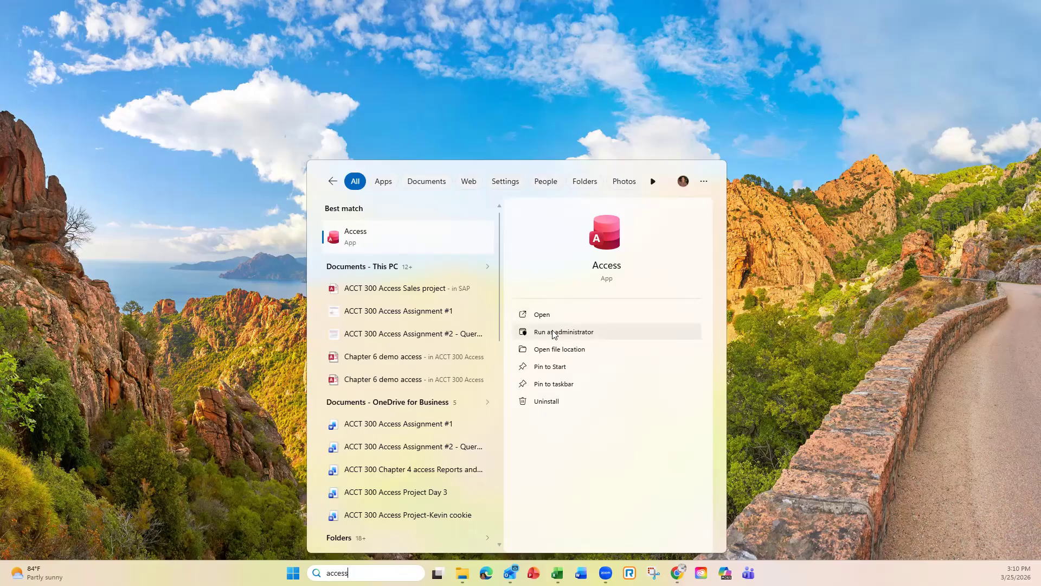
pyautogui.click(542, 314)
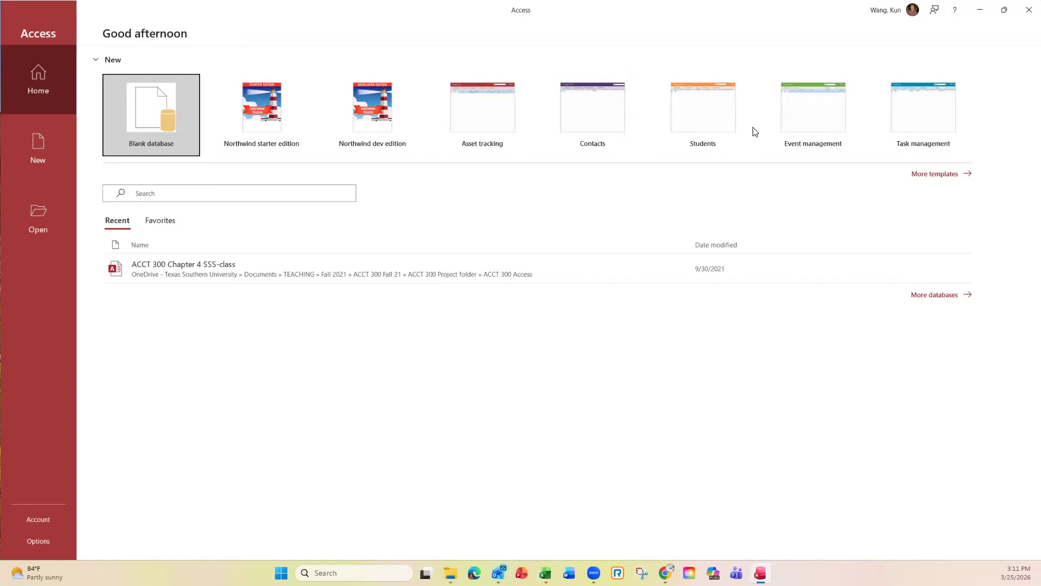
# Step: Create a blank database whose file name is 'ACCT 300-' followed by the user's surname
pyautogui.click(151, 120)
pyautogui.click(151, 120)
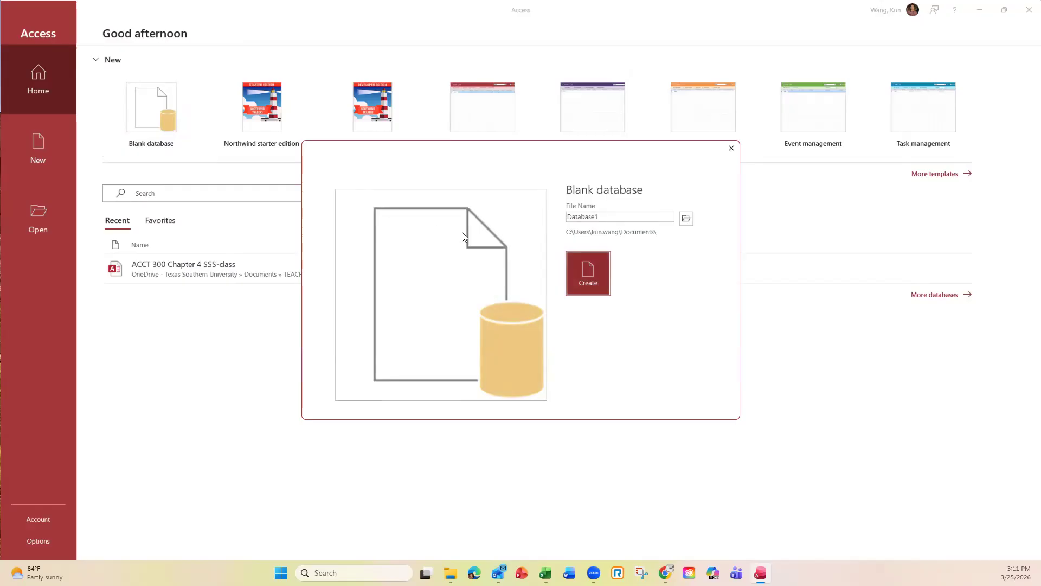
pyautogui.doubleClick(599, 216)
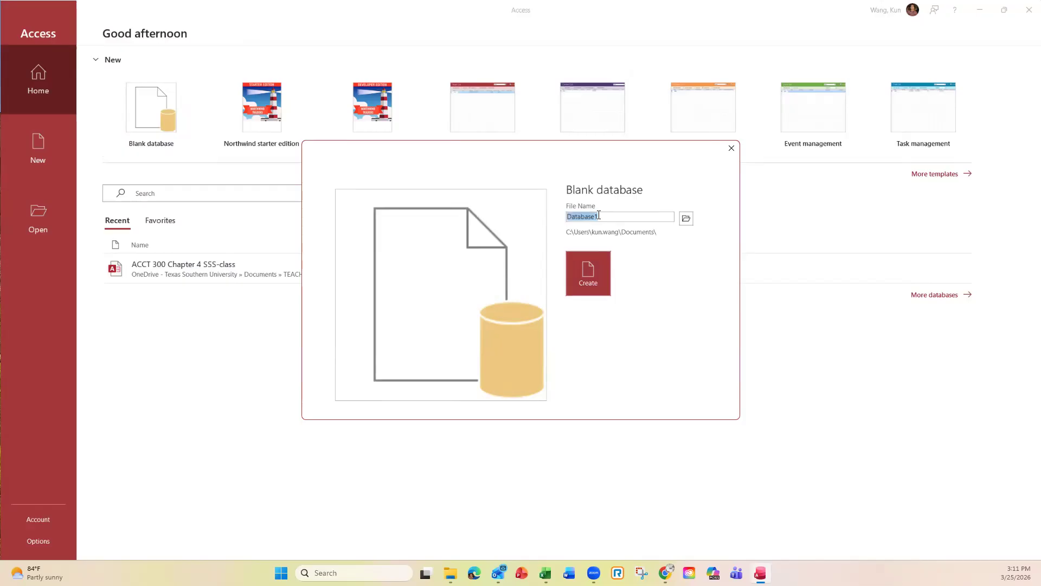
pyautogui.write('ACCT 300-Wang')
pyautogui.click(589, 285)
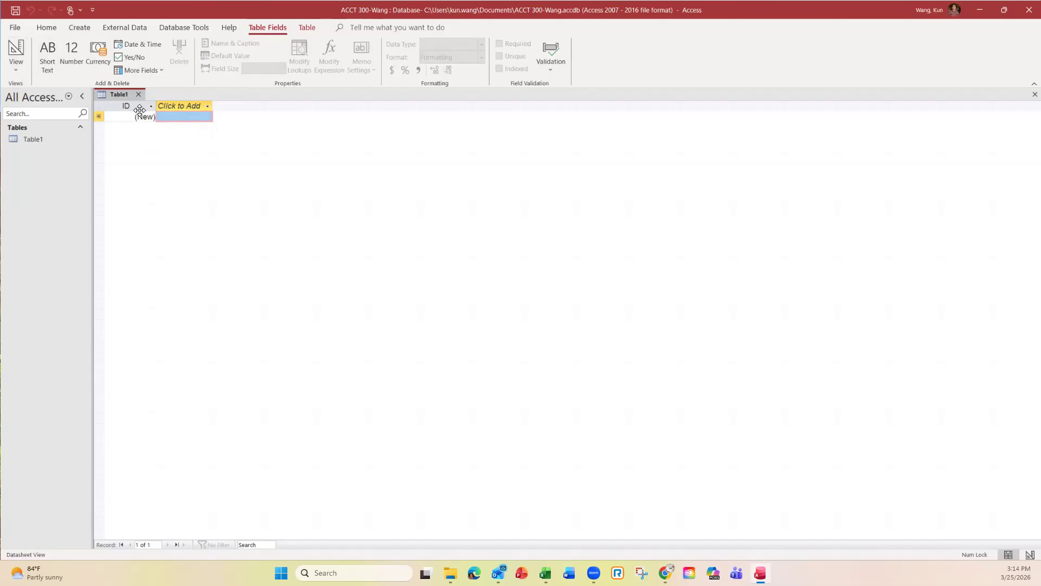
# Step: Switch Table1 to Design View, saving it under the name 'Customer'
pyautogui.click(17, 71)
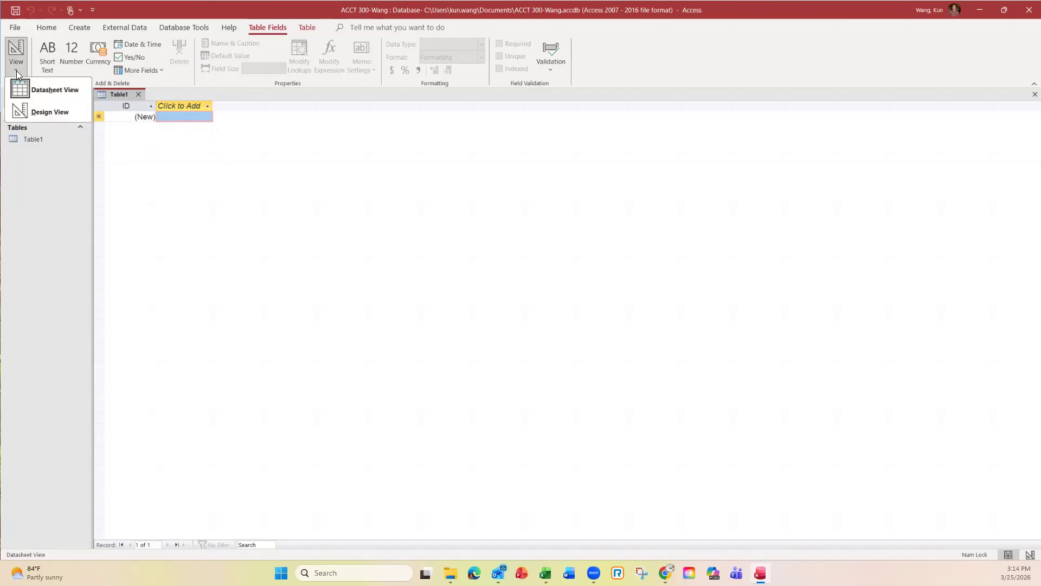
pyautogui.click(49, 113)
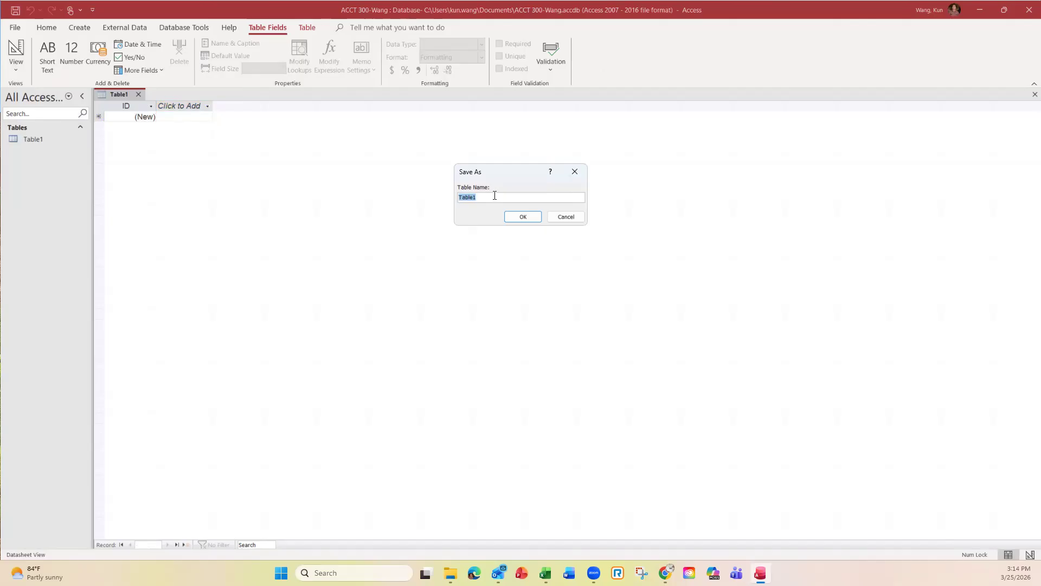
pyautogui.write('Customer')
pyautogui.click(522, 217)
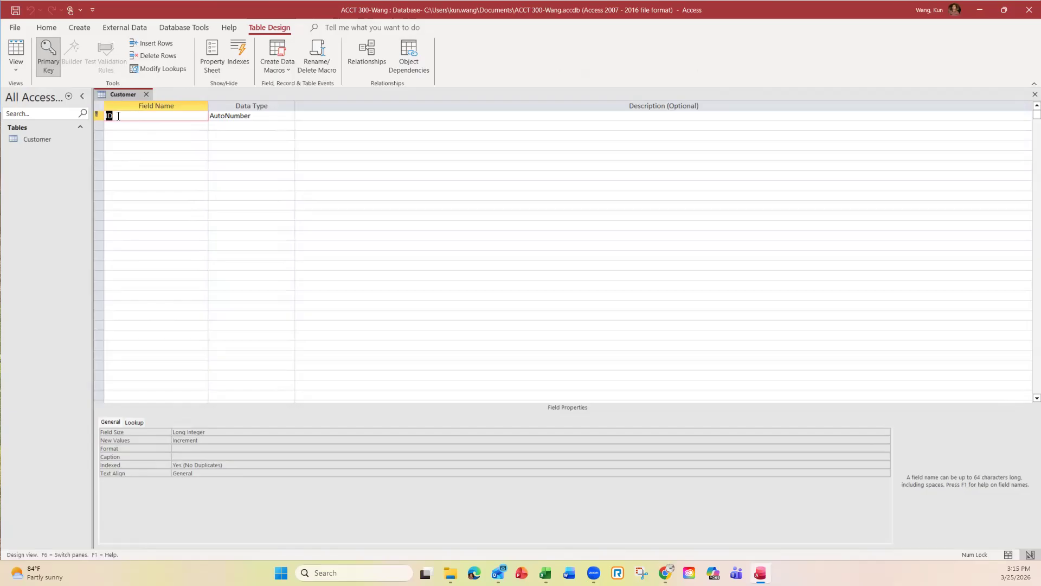
# Step: Rename the ID field to Customer_ID and change its data type from AutoNumber to Short Text
pyautogui.click(110, 115)
pyautogui.write('Customer')
pyautogui.press('BackSpace')
pyautogui.write('_')
pyautogui.click(264, 116)
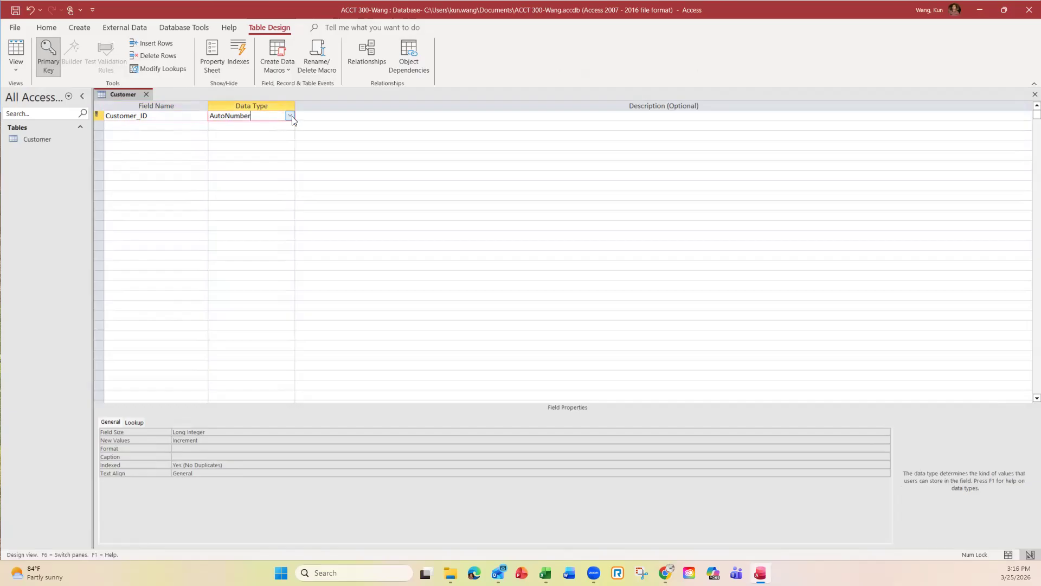
pyautogui.click(290, 116)
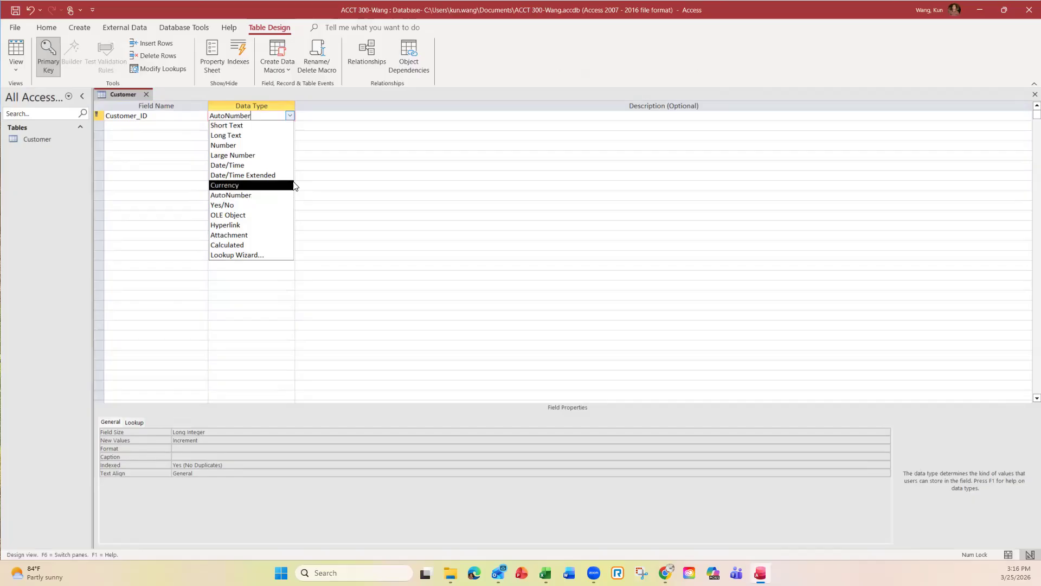
pyautogui.click(241, 127)
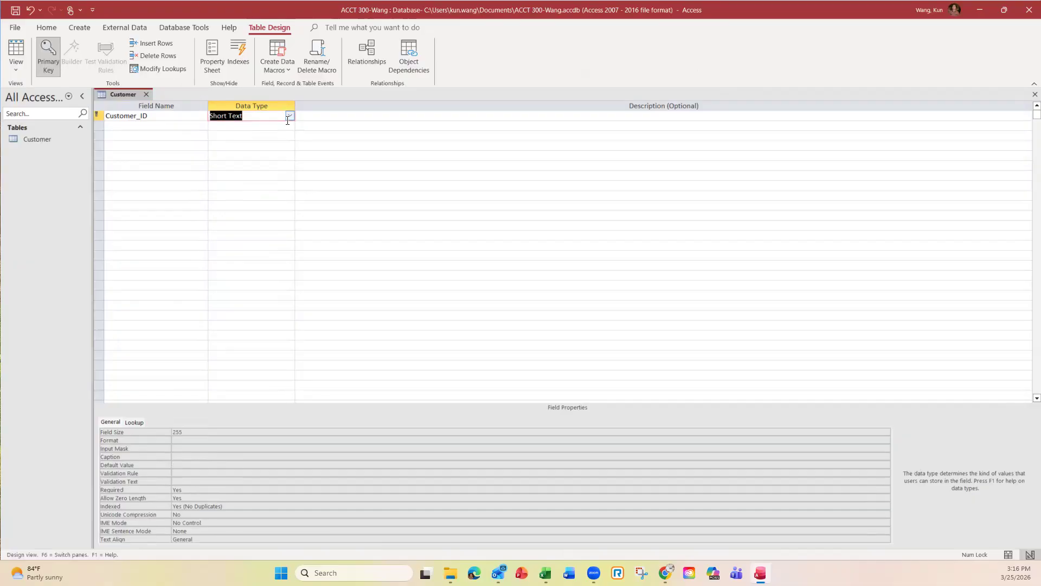
pyautogui.click(290, 116)
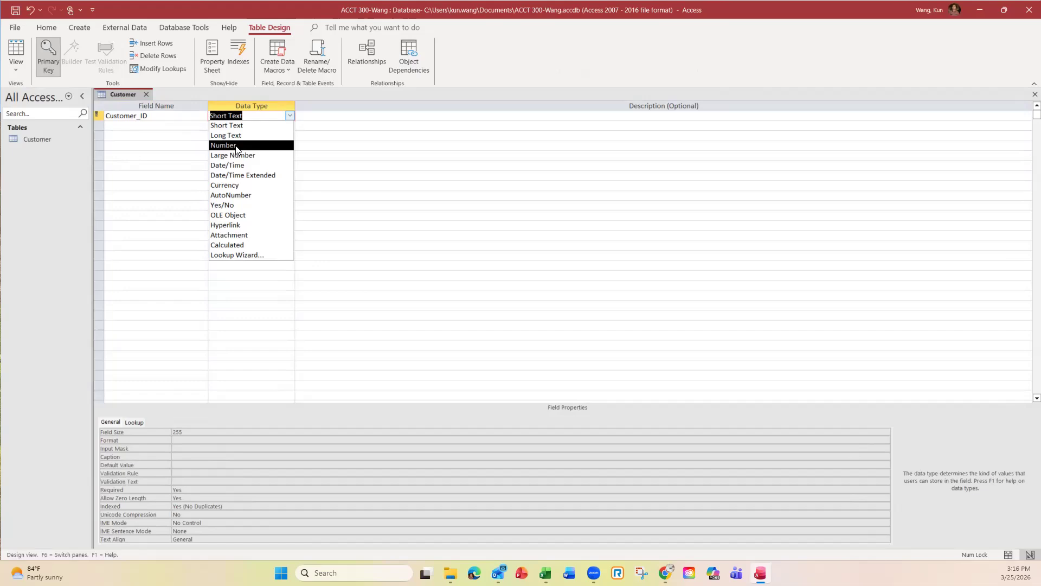
pyautogui.click(158, 126)
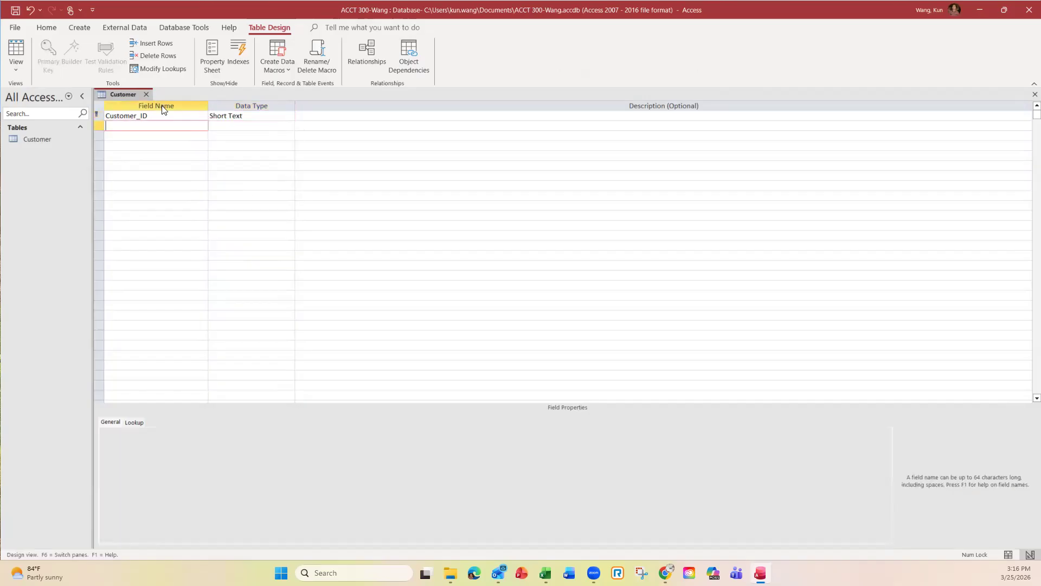
pyautogui.click(112, 116)
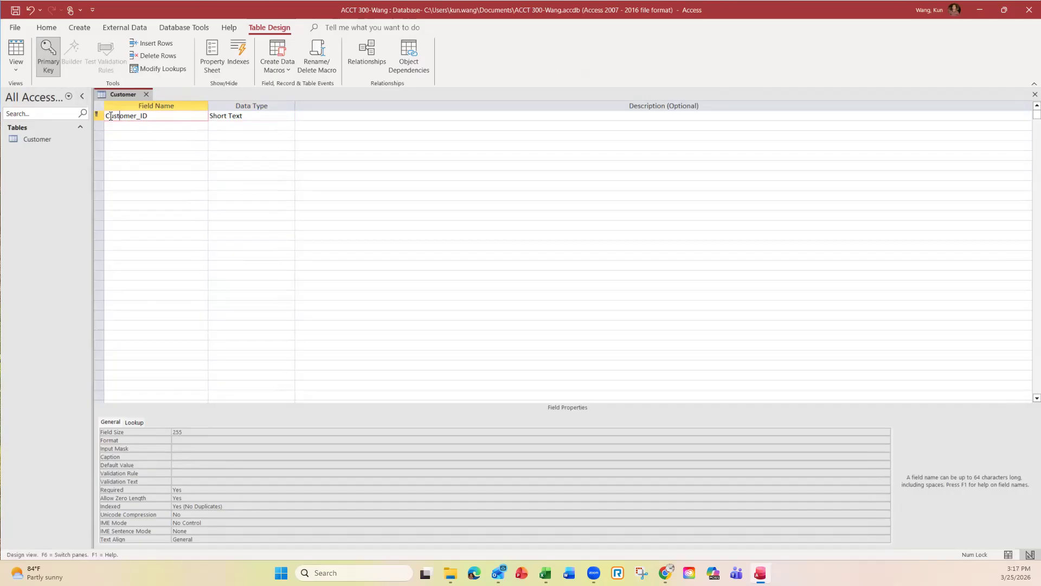
pyautogui.click(47, 63)
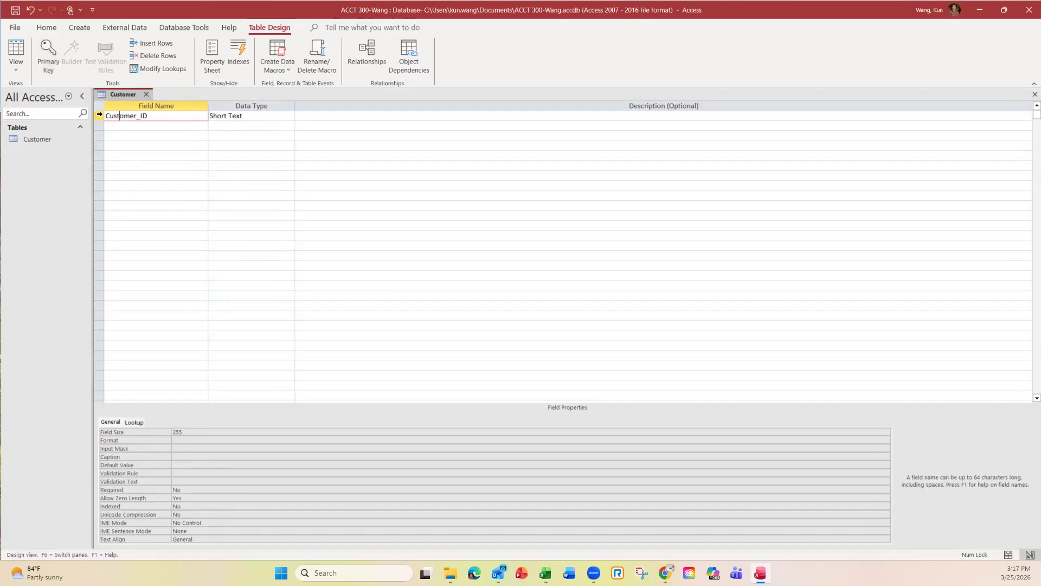
pyautogui.click(120, 118)
pyautogui.click(48, 54)
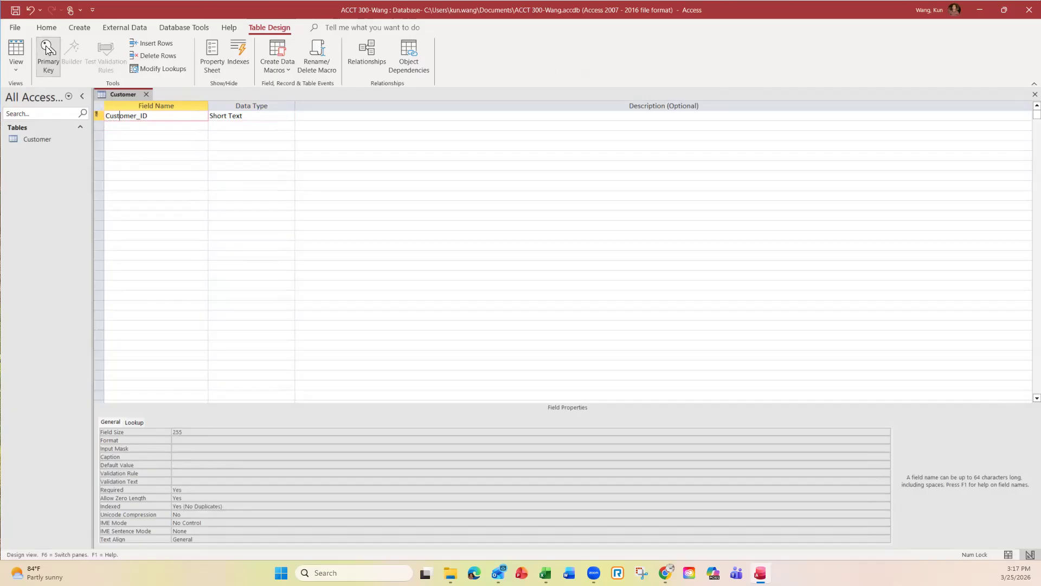
pyautogui.click(146, 128)
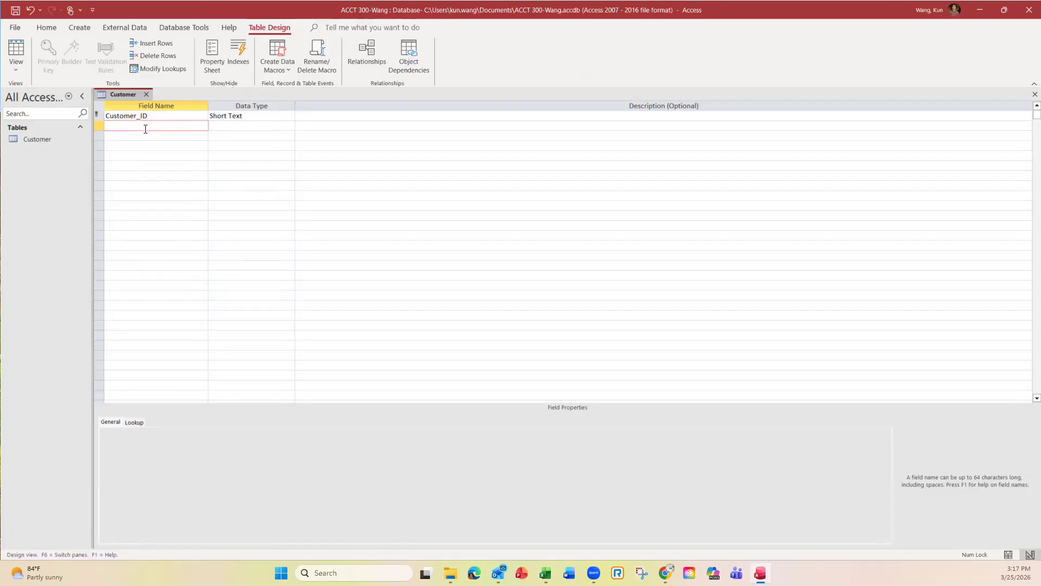
# Step: Add Short Text fields First name, Last name, Email address and Gender to the Customer table
pyautogui.press('capslock')
pyautogui.write('F')
pyautogui.press('capslock')
pyautogui.write('irst name')
pyautogui.press('Down')
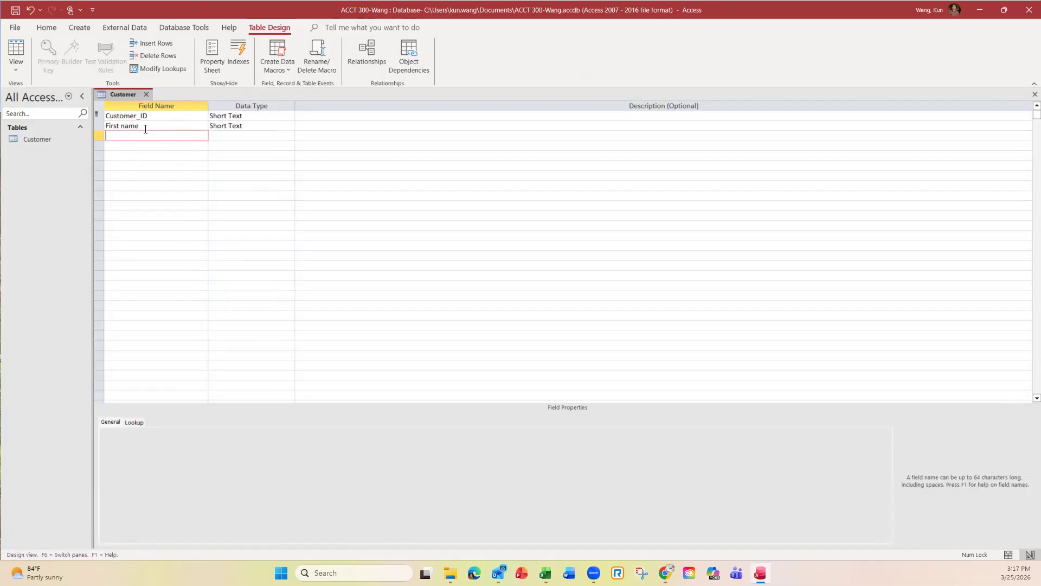
pyautogui.write('Last name')
pyautogui.press('Down')
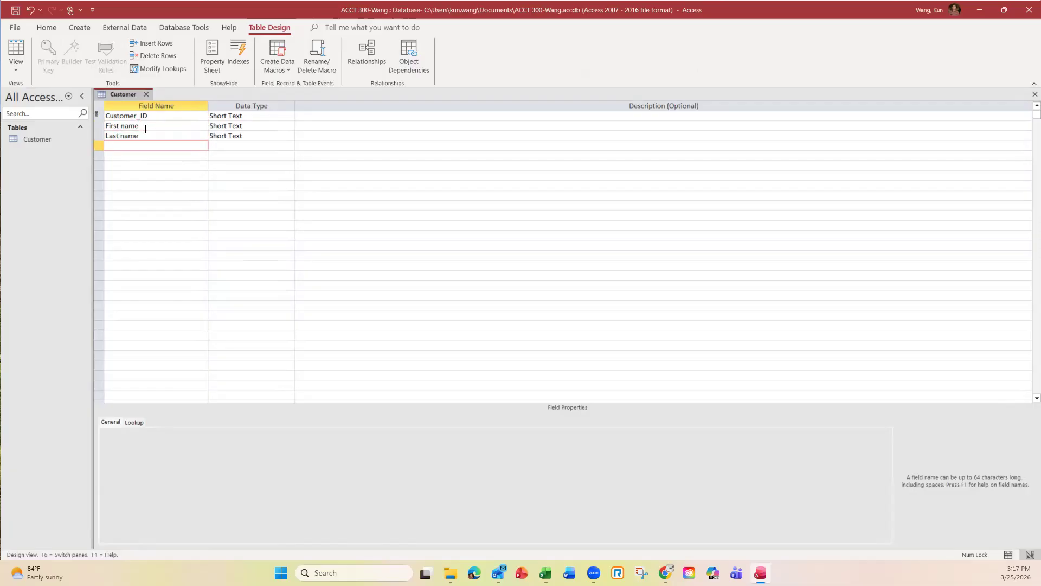
pyautogui.write('Email address')
pyautogui.press('Down')
pyautogui.write('Gender')
pyautogui.press('Tab')
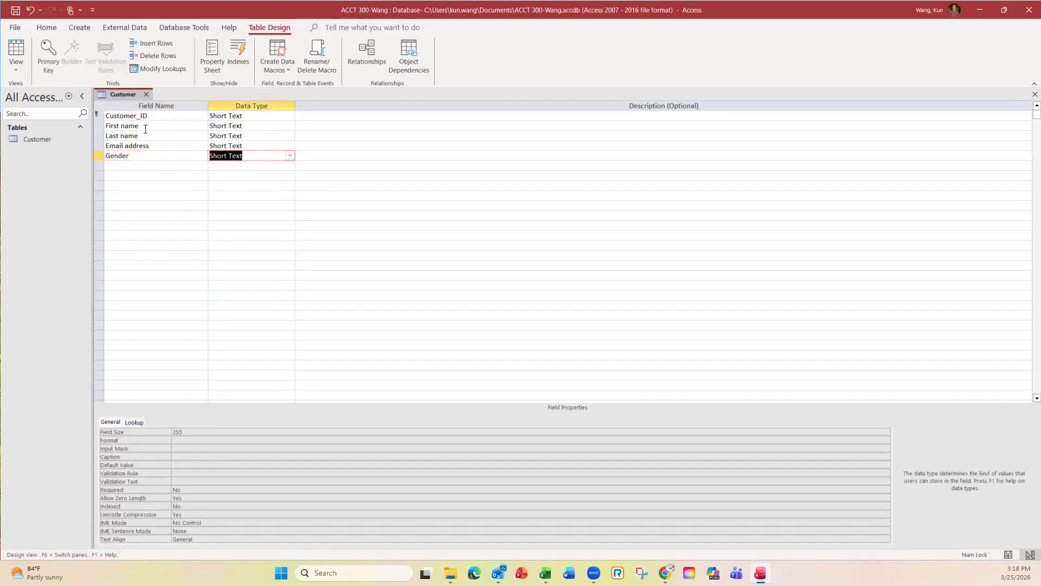
pyautogui.press('Down')
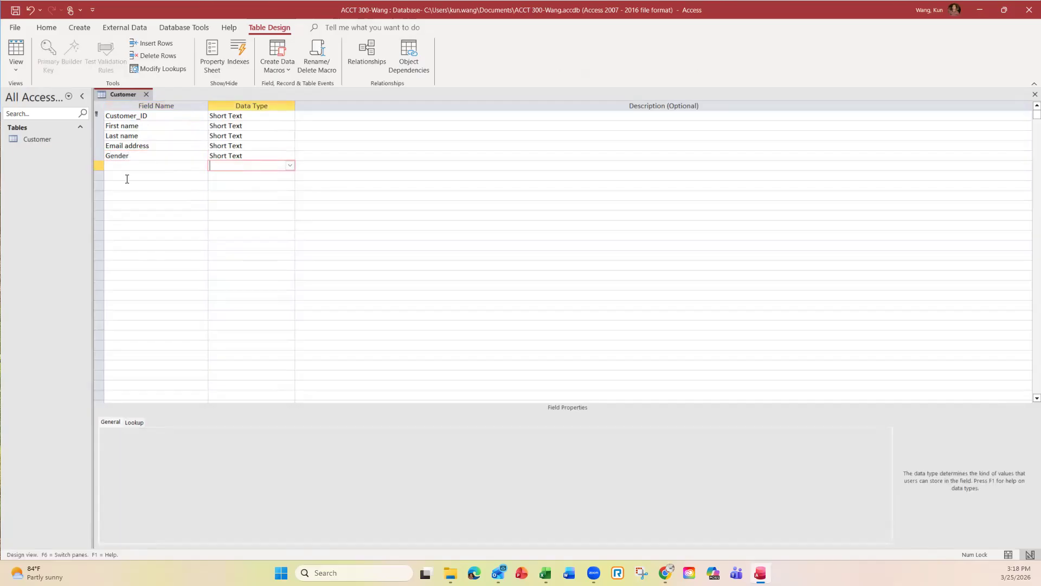
# Step: Add Address, City and State field rows below Gender, each as Short Text
pyautogui.click(140, 166)
pyautogui.press('capslock')
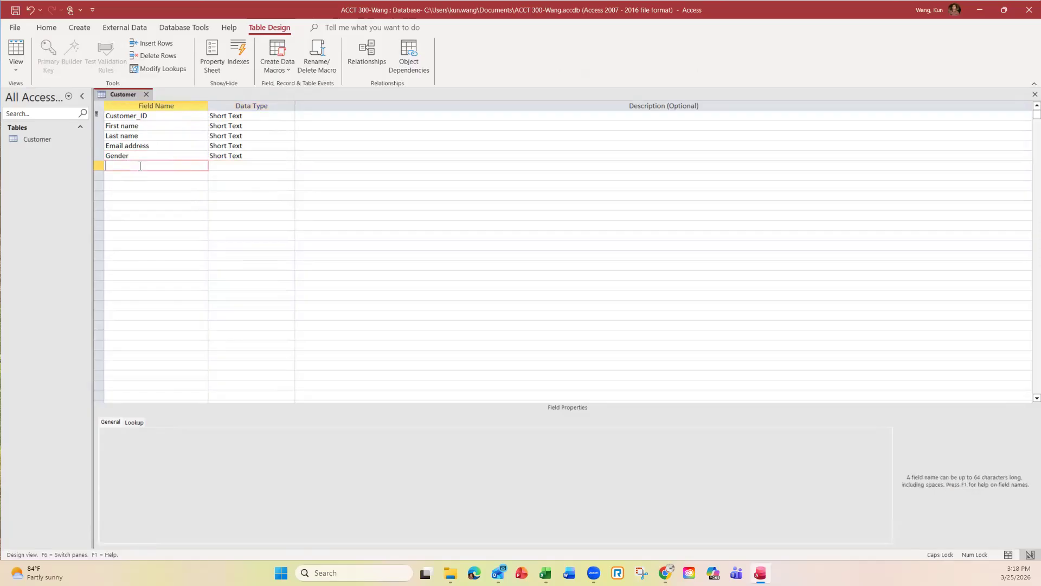
pyautogui.write('A')
pyautogui.press('capslock')
pyautogui.write('ddress')
pyautogui.press('Down')
pyautogui.press('capslock')
pyautogui.write('C')
pyautogui.press('capslock')
pyautogui.write('ity')
pyautogui.press('Down')
pyautogui.press('capslock')
pyautogui.write('S')
pyautogui.press('capslock')
pyautogui.write('tate')
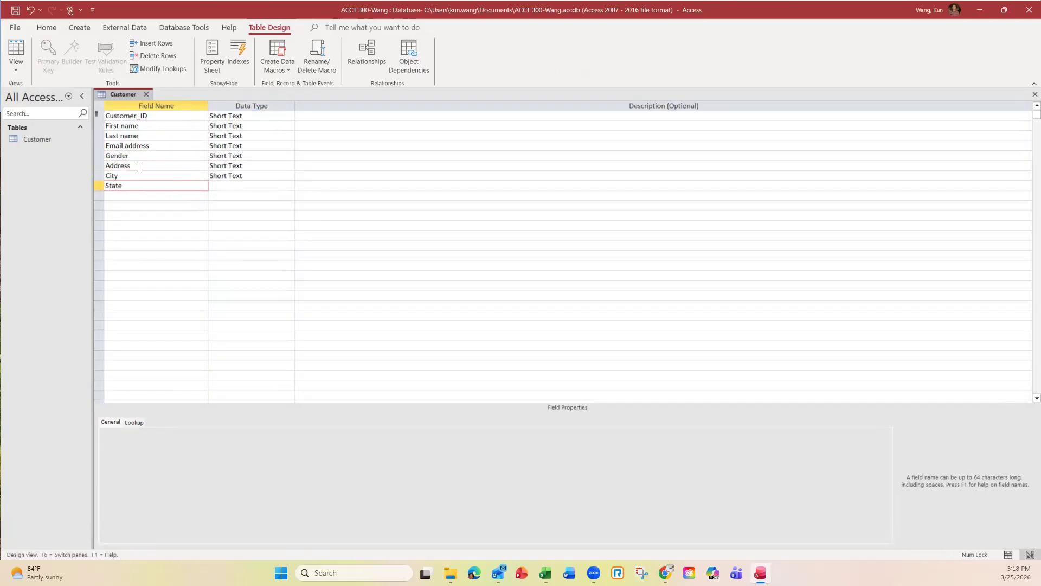
pyautogui.press('Down')
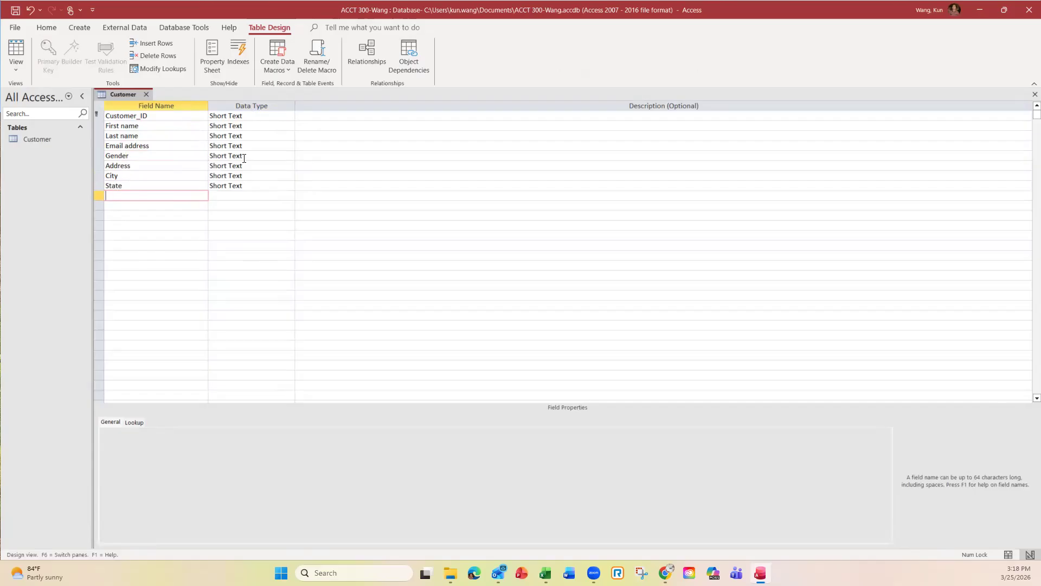
pyautogui.click(292, 157)
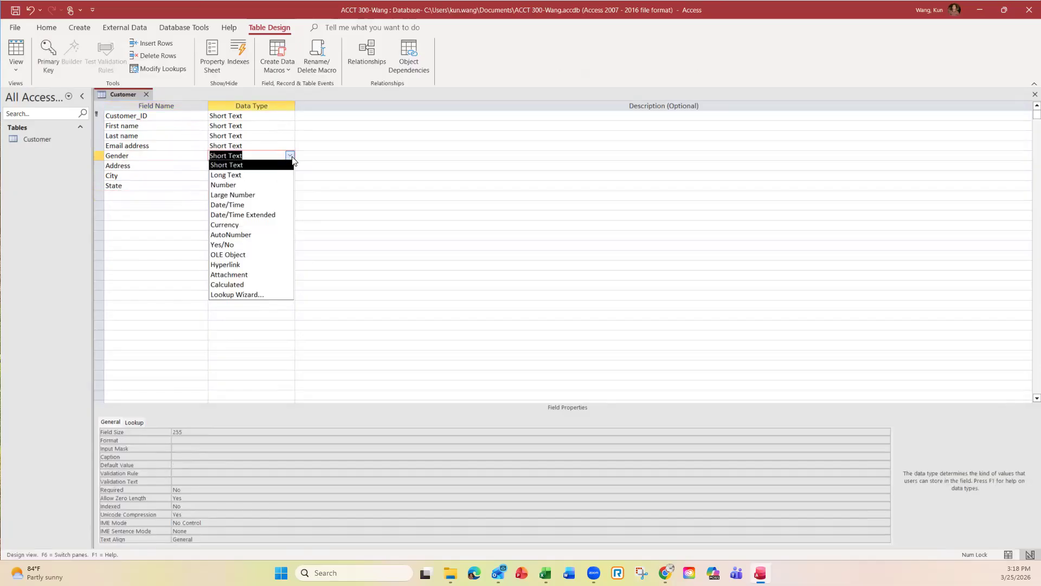
# Step: Choose Lookup Wizard as the data type for the Gender field
pyautogui.click(291, 158)
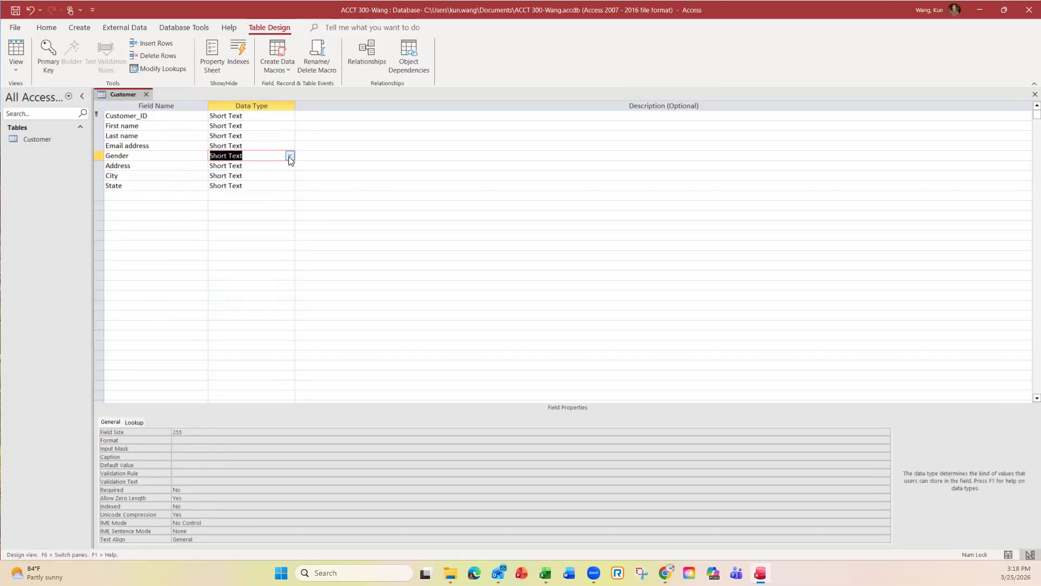
pyautogui.click(290, 155)
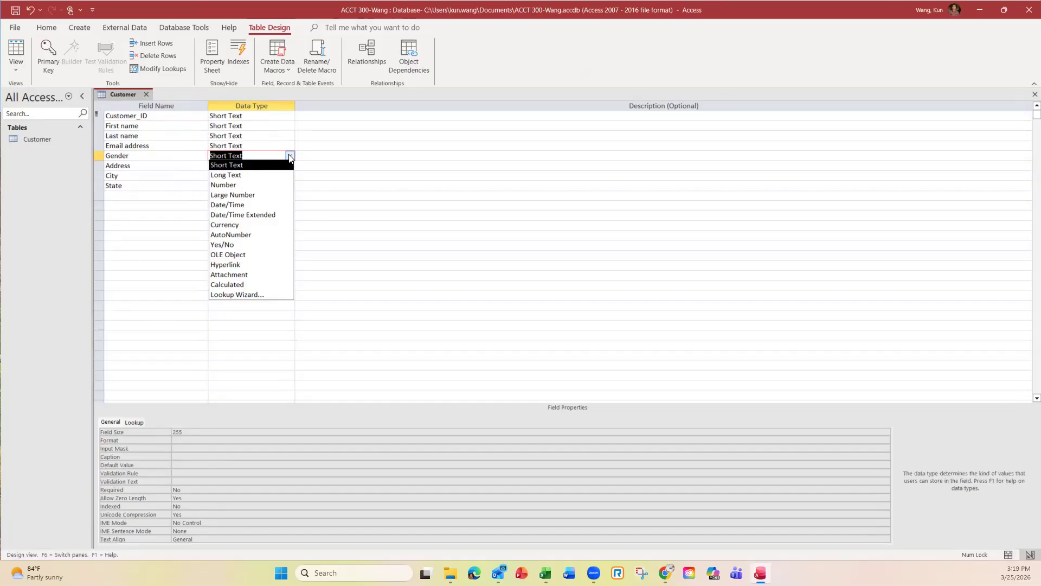
pyautogui.click(251, 296)
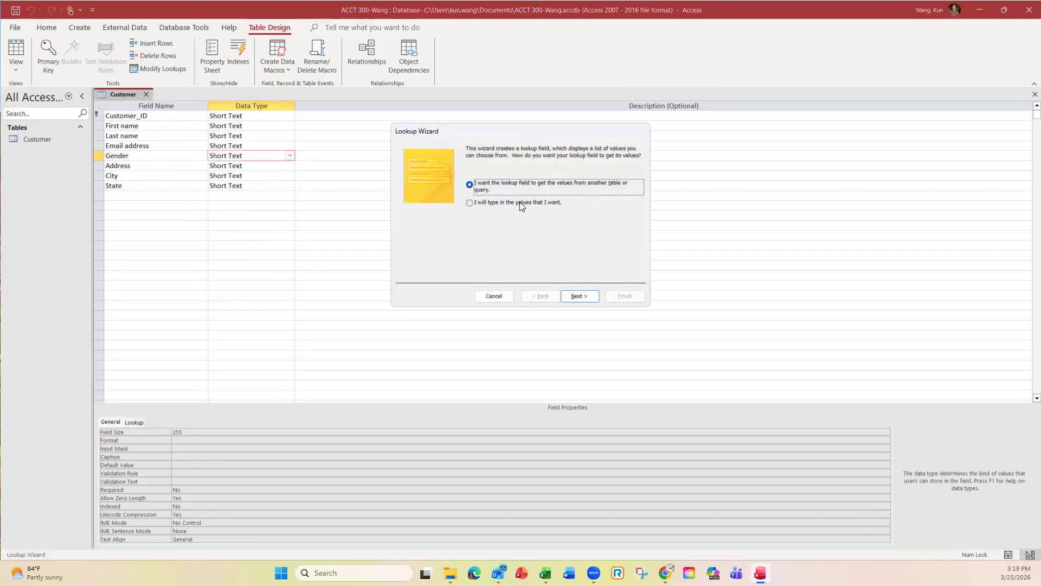
# Step: In the Lookup Wizard, type the values Male and Female for Gender and finish
pyautogui.click(470, 203)
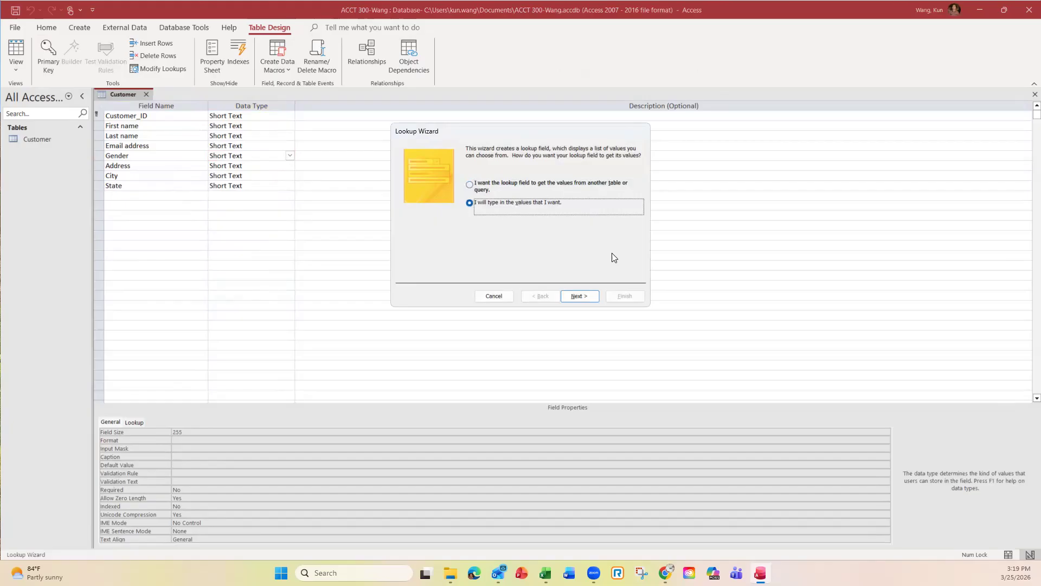
pyautogui.click(578, 296)
pyautogui.click(438, 216)
pyautogui.write('Male')
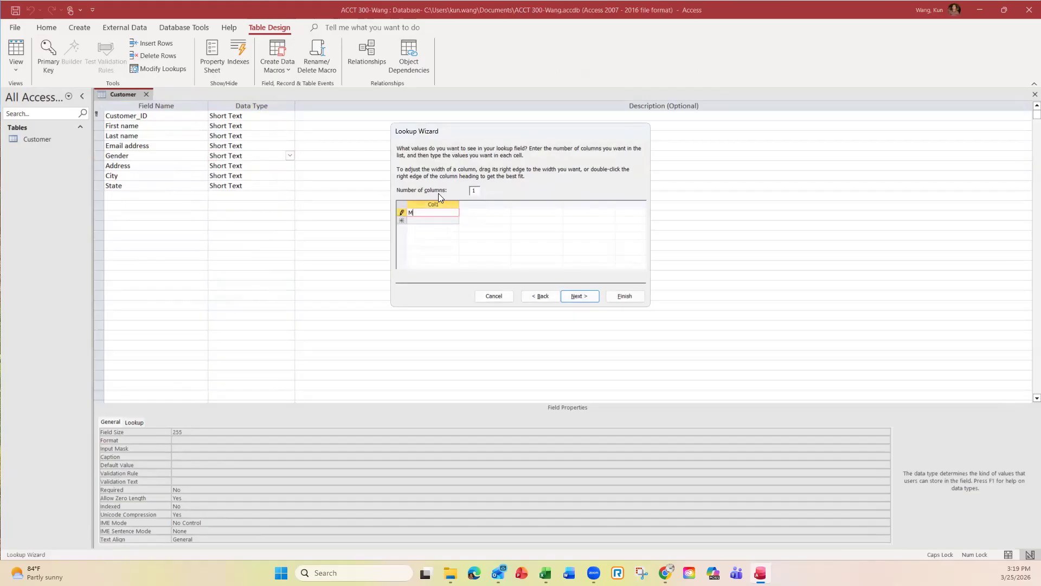
pyautogui.click(440, 221)
pyautogui.press('capslock')
pyautogui.write('F')
pyautogui.press('capslock')
pyautogui.write('emale')
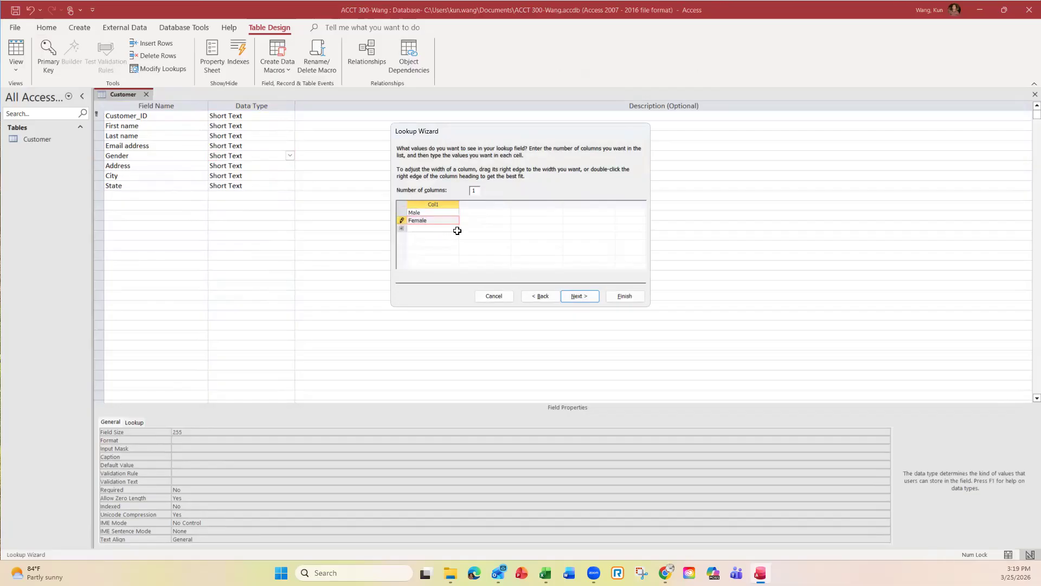
pyautogui.click(578, 296)
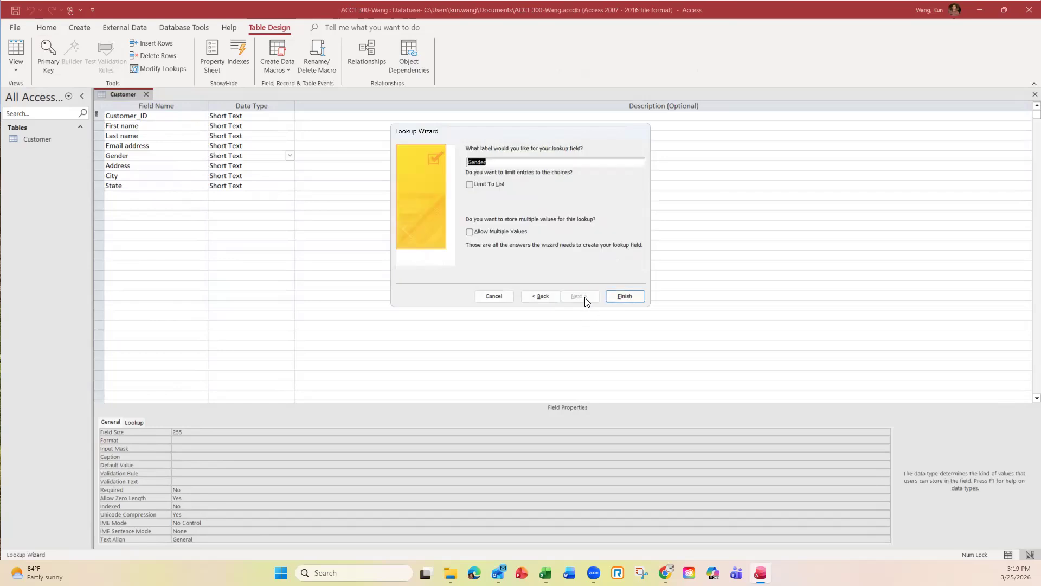
pyautogui.click(619, 296)
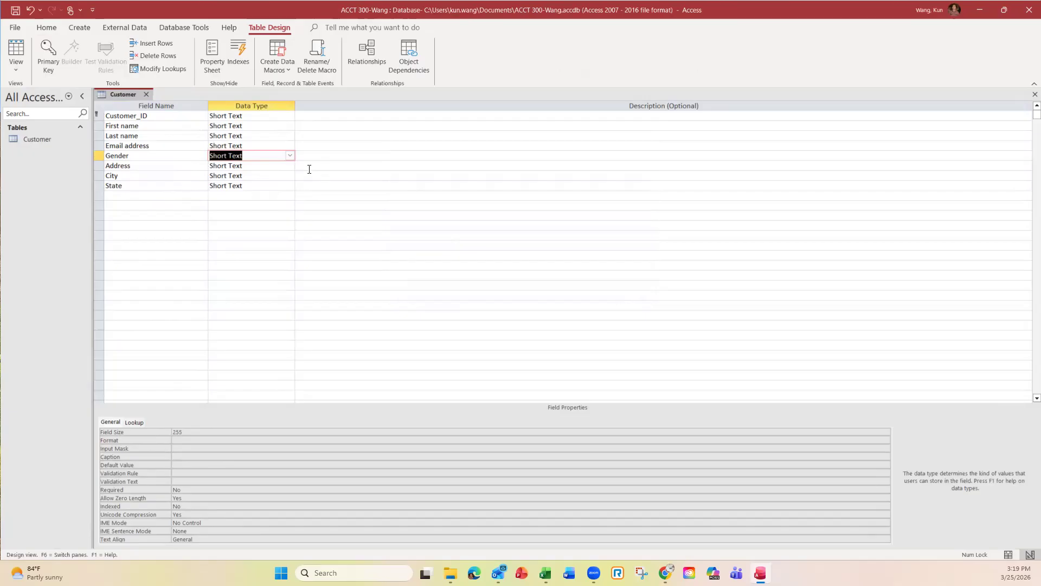
pyautogui.click(257, 176)
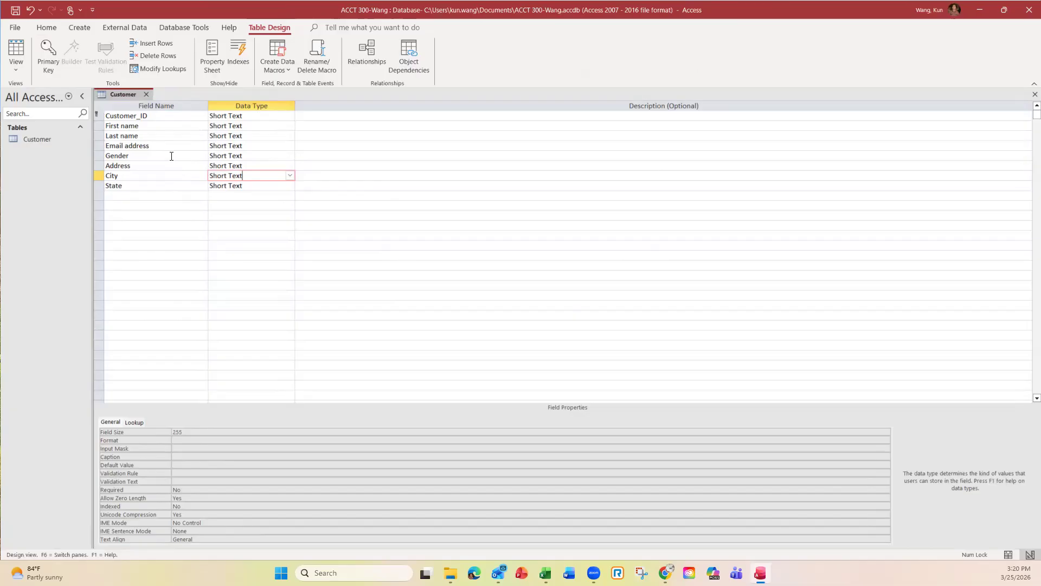
# Step: Switch the Customer table to Datasheet View, saving the design changes
pyautogui.click(17, 72)
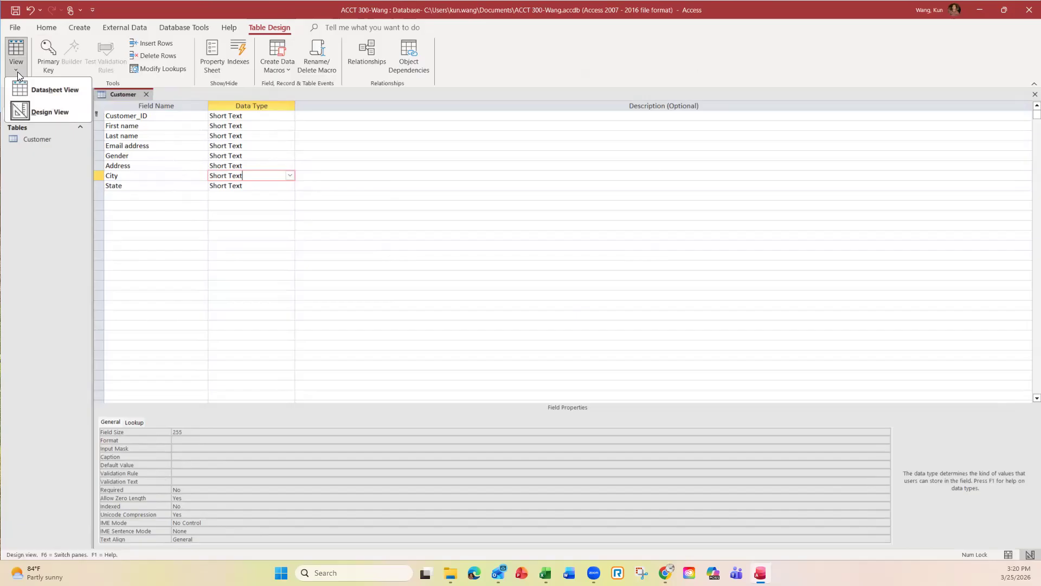
pyautogui.click(48, 90)
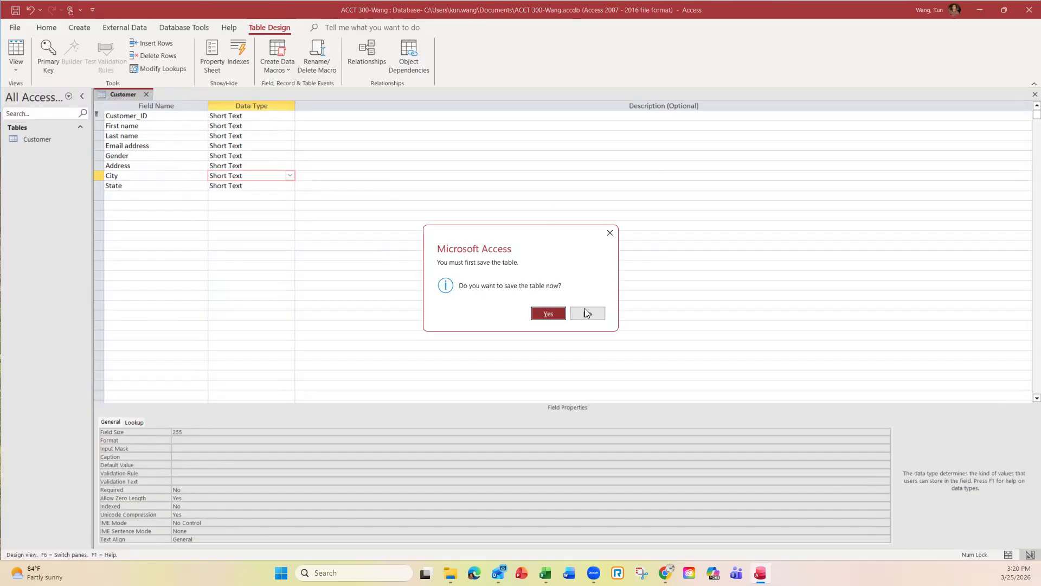
pyautogui.click(548, 314)
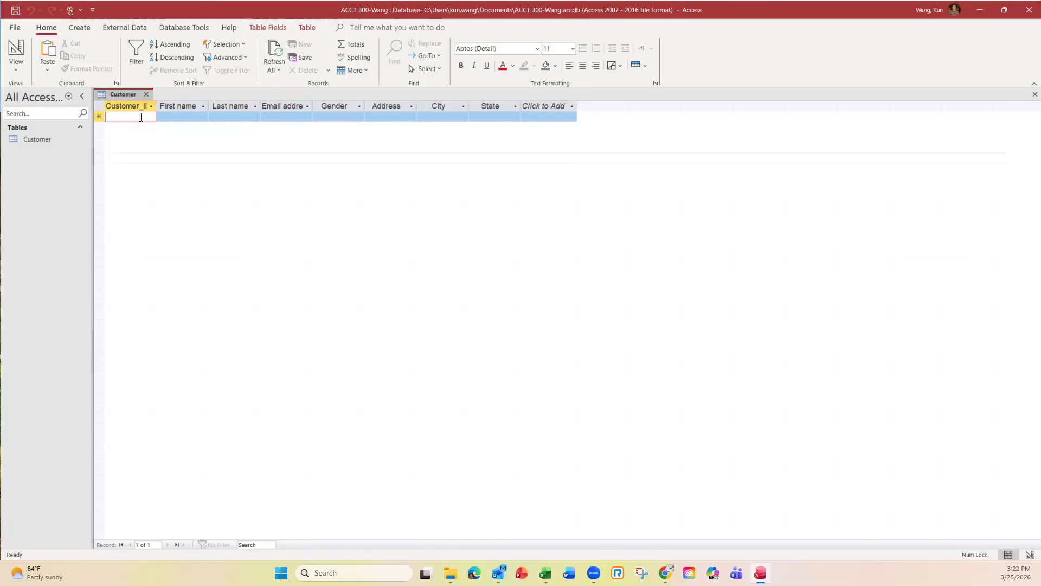
# Step: Enter Customer_ID 3001, the customer's first and last name, e-mail address, and gender Female
pyautogui.write('3001')
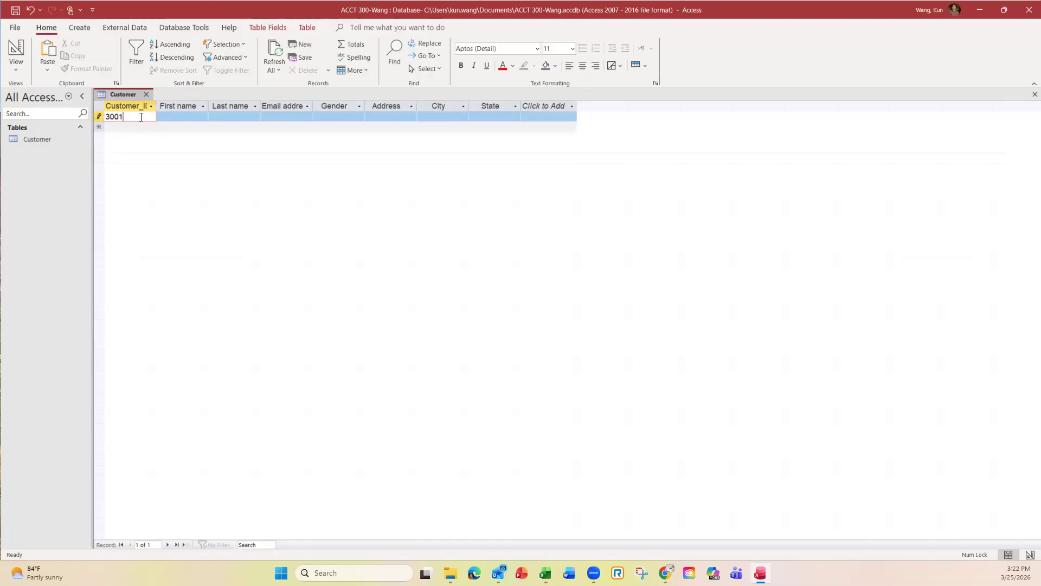
pyautogui.click(185, 117)
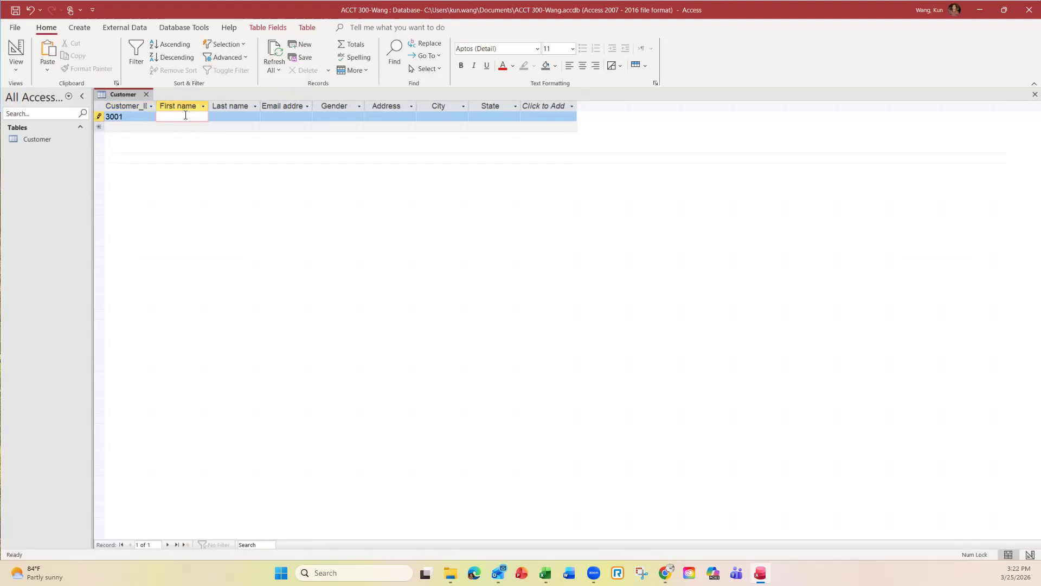
pyautogui.press('capslock')
pyautogui.press('capslock')
pyautogui.click(237, 117)
pyautogui.press('capslock')
pyautogui.press('capslock')
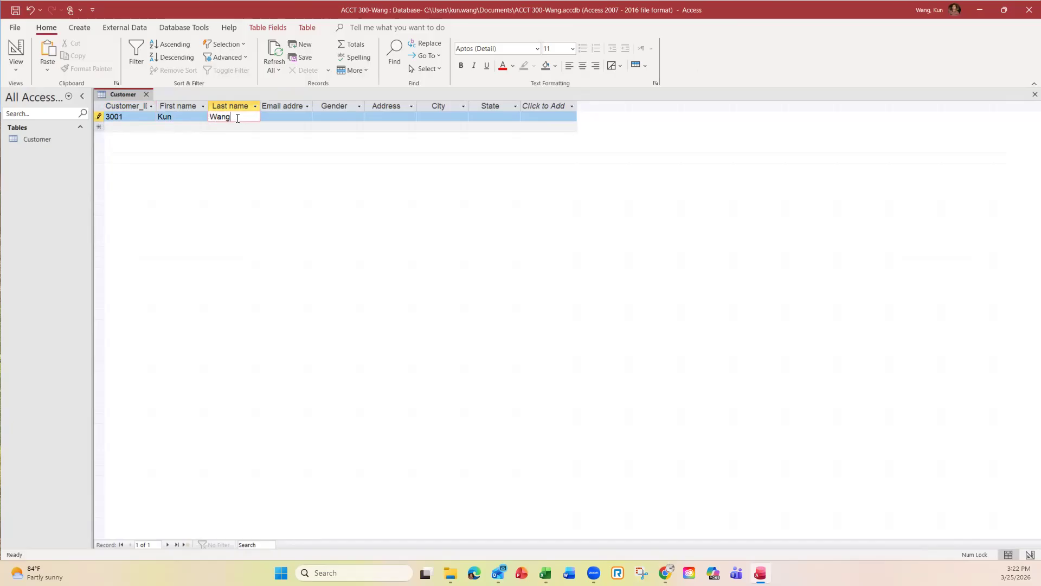
pyautogui.click(290, 118)
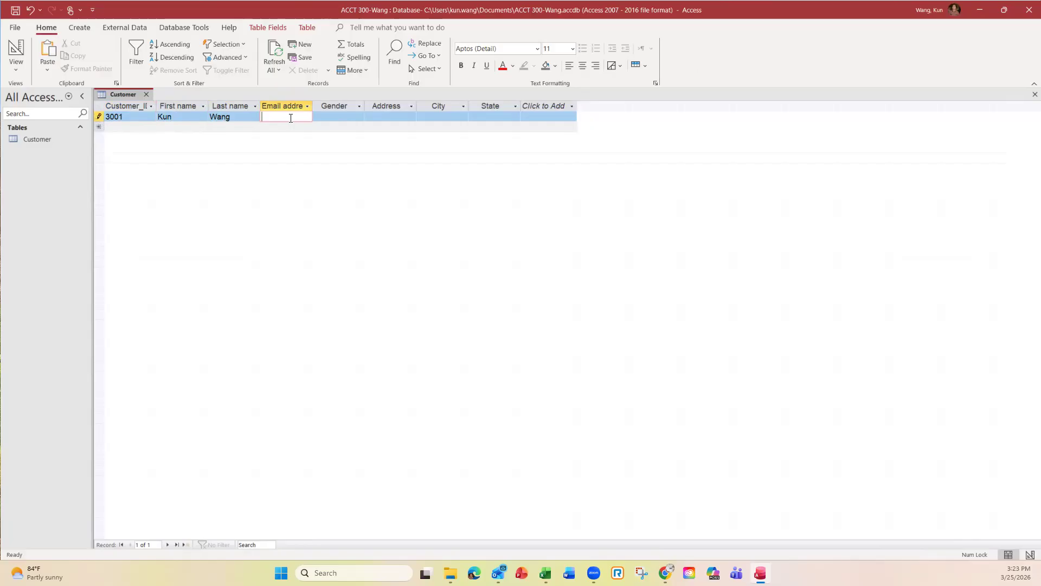
pyautogui.press('Tab')
pyautogui.click(359, 115)
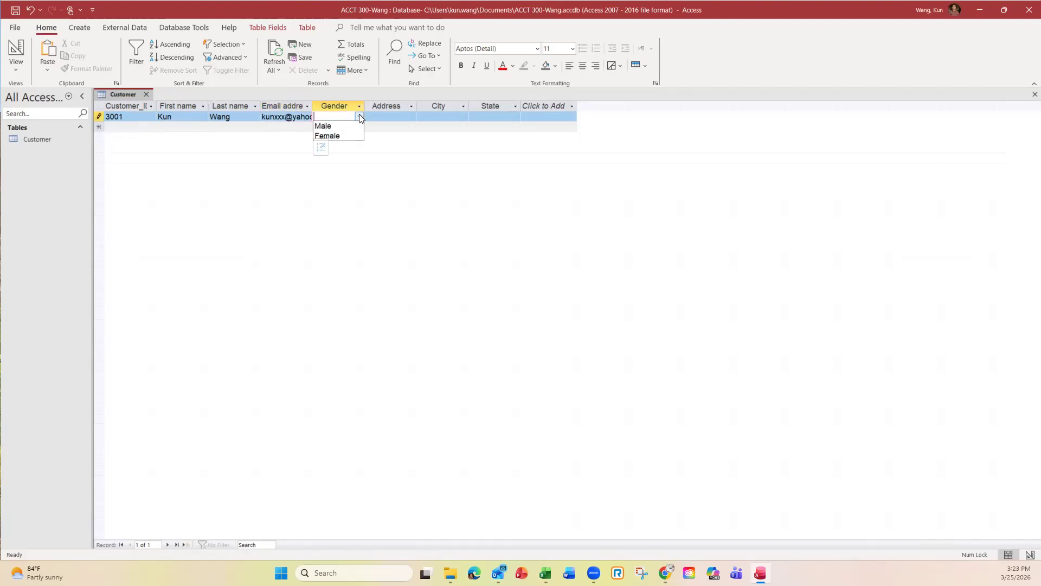
pyautogui.click(340, 136)
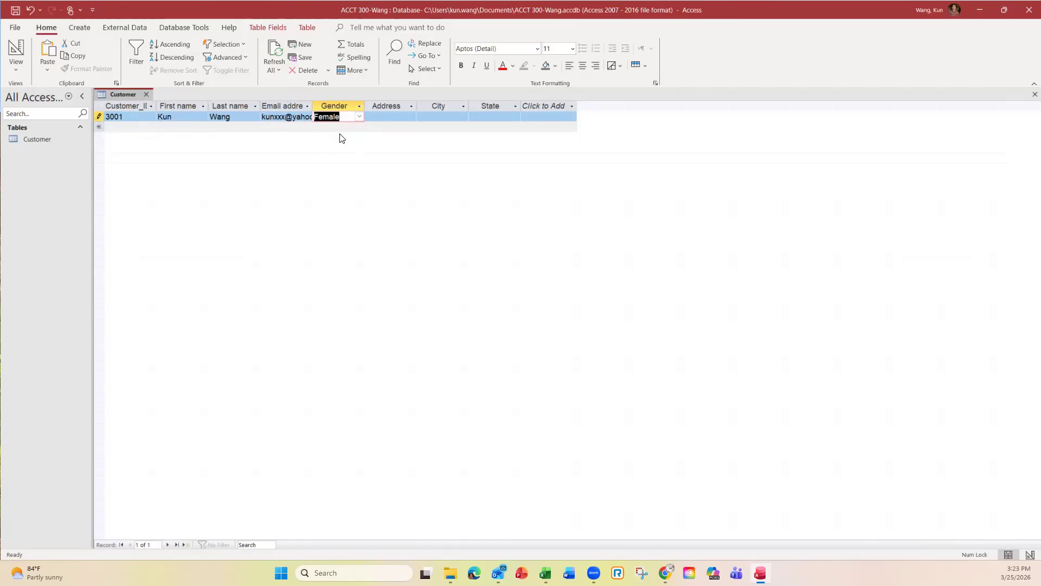
# Step: Fill in Address 3333, City Houston and State TX, then close the Customer table
pyautogui.click(404, 115)
pyautogui.write('33')
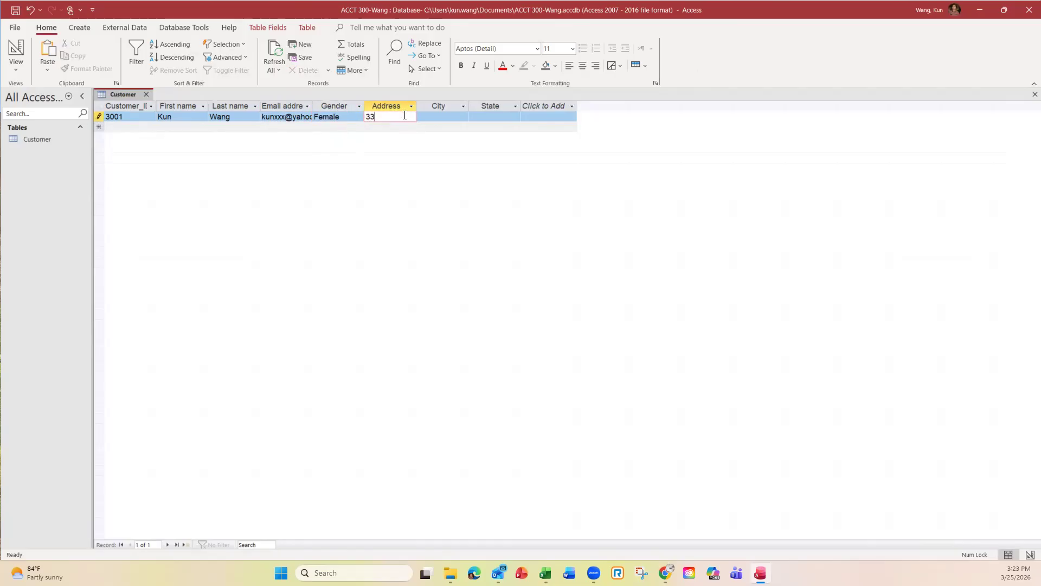
pyautogui.write('33')
pyautogui.click(435, 116)
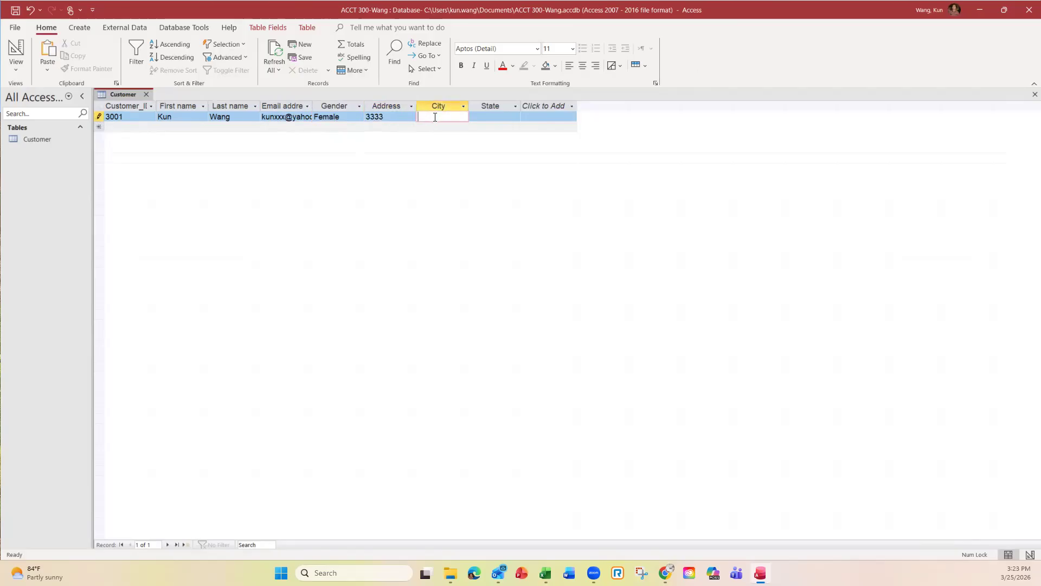
pyautogui.write('Houston')
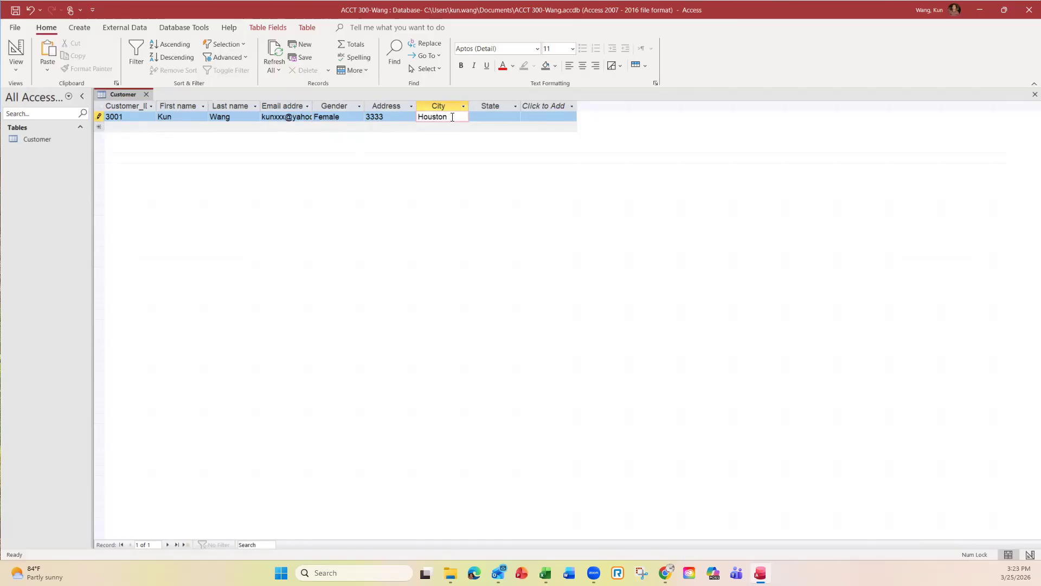
pyautogui.click(484, 117)
pyautogui.press('capslock')
pyautogui.write('TX')
pyautogui.press('capslock')
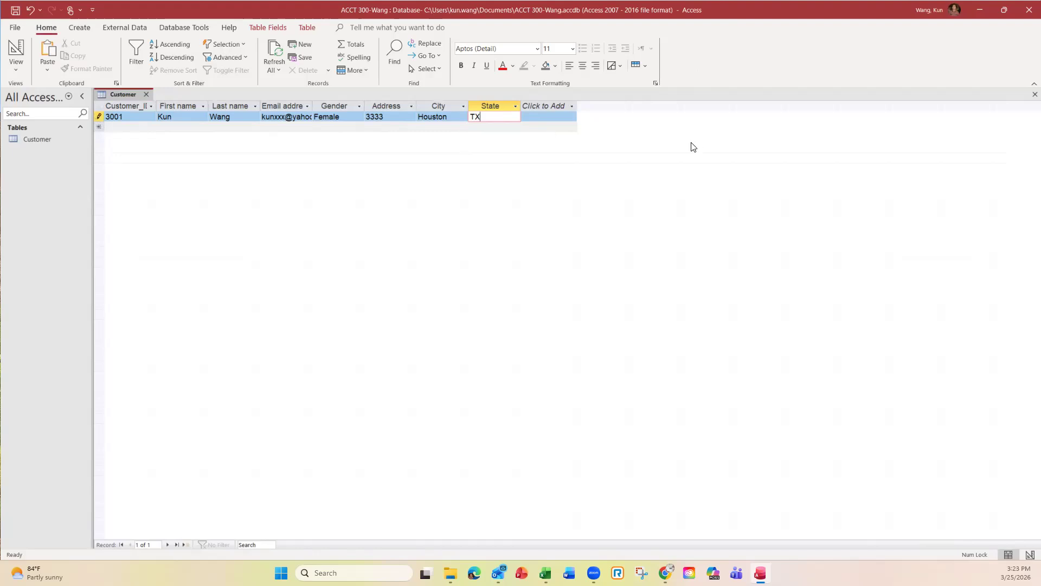
pyautogui.click(1034, 94)
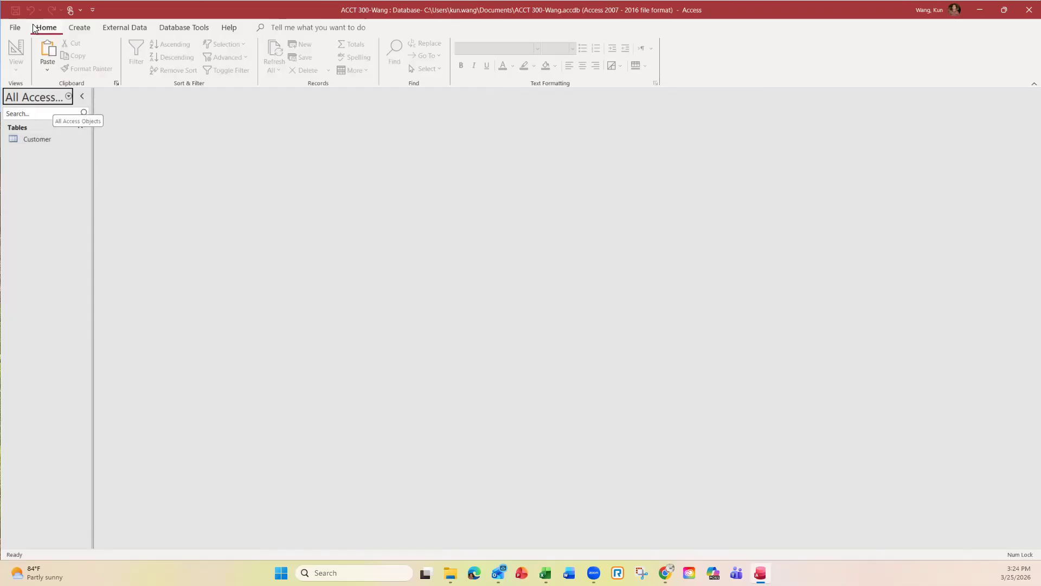
# Step: Show the Create ribbon commands for adding new database objects
pyautogui.click(80, 29)
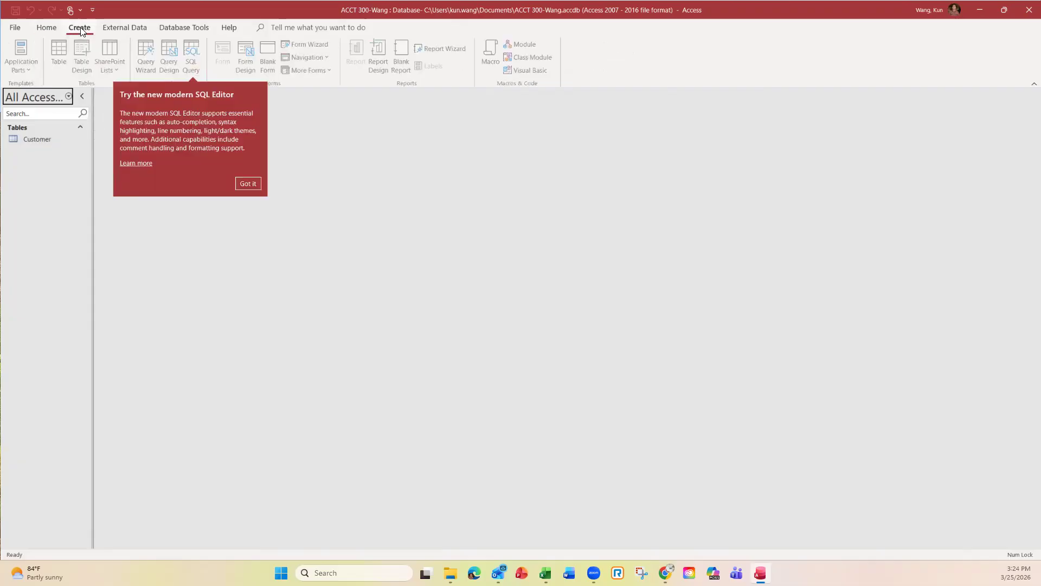
# Step: Dismiss the SQL Editor tip and return to the Customer table in the navigation pane
pyautogui.click(253, 185)
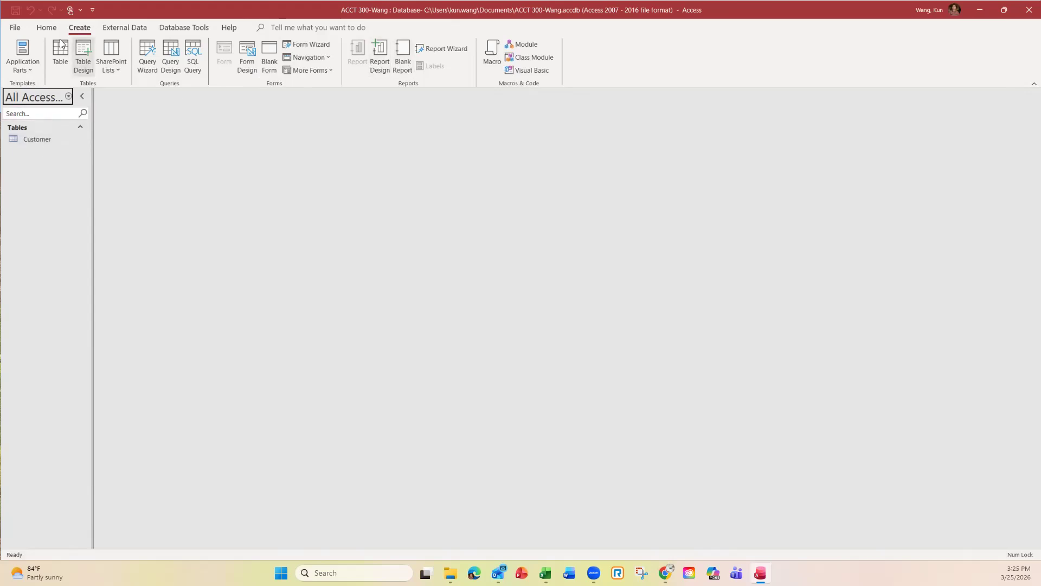
pyautogui.click(31, 142)
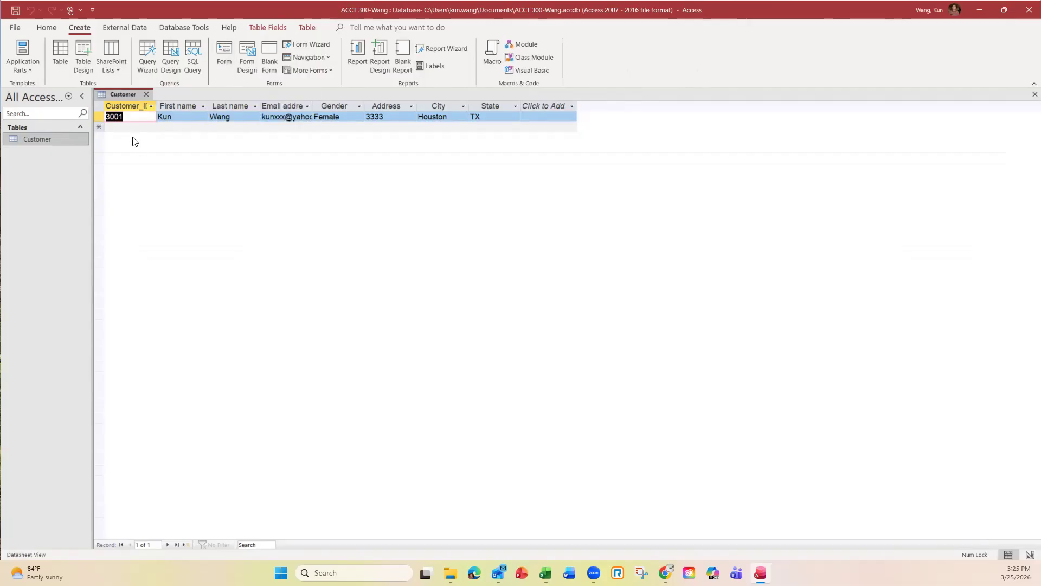
# Step: Generate a Customer form from the table, move it to a blank new record, then close the table and form
pyautogui.click(225, 53)
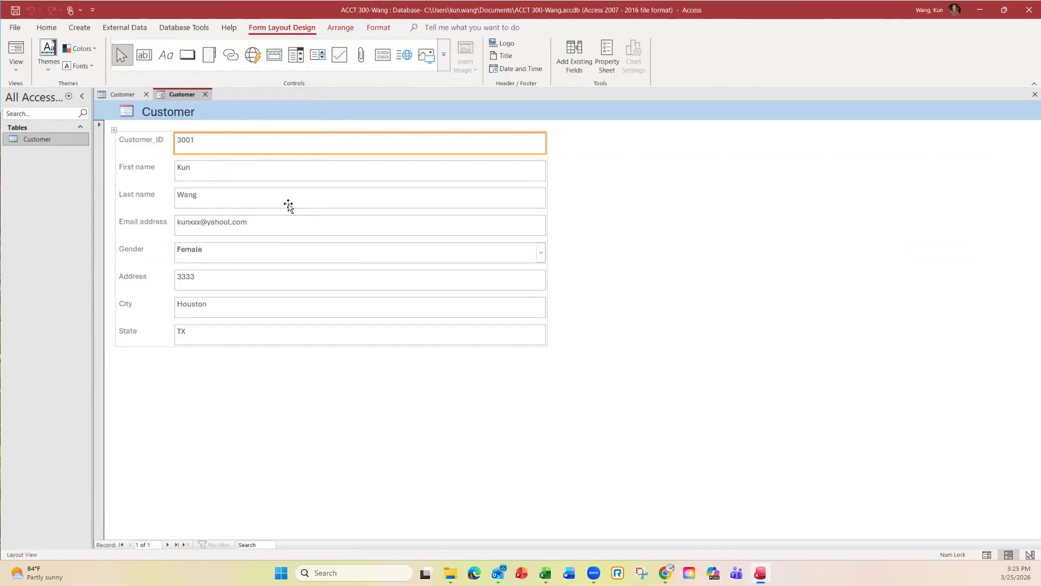
pyautogui.click(167, 545)
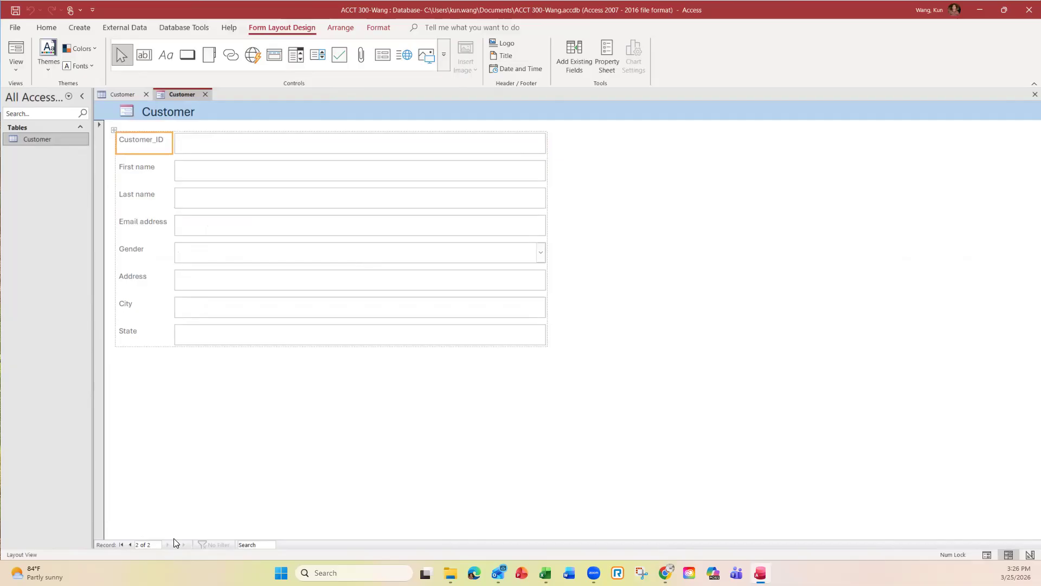
pyautogui.click(205, 142)
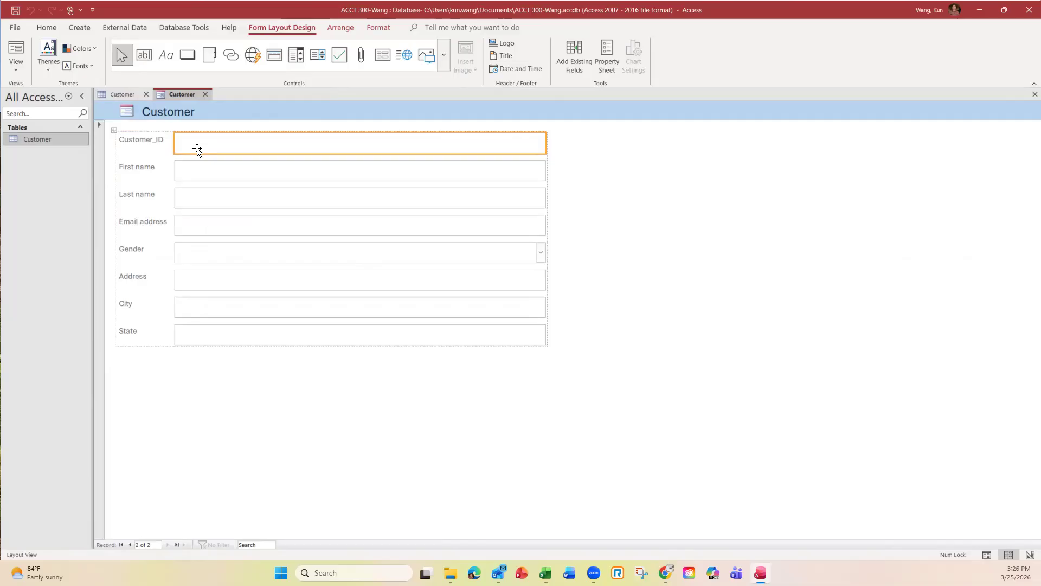
pyautogui.click(145, 95)
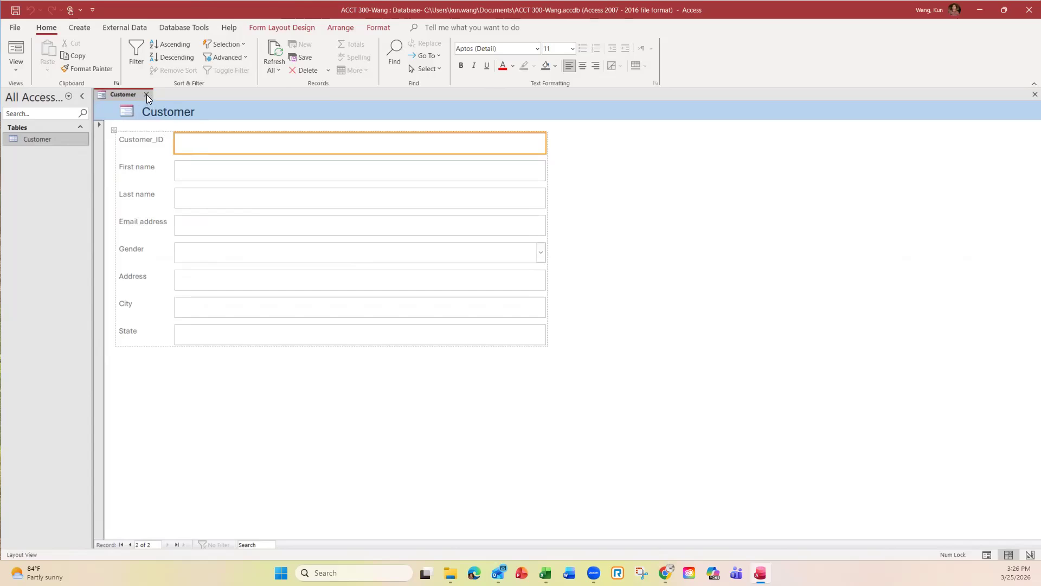
pyautogui.click(147, 94)
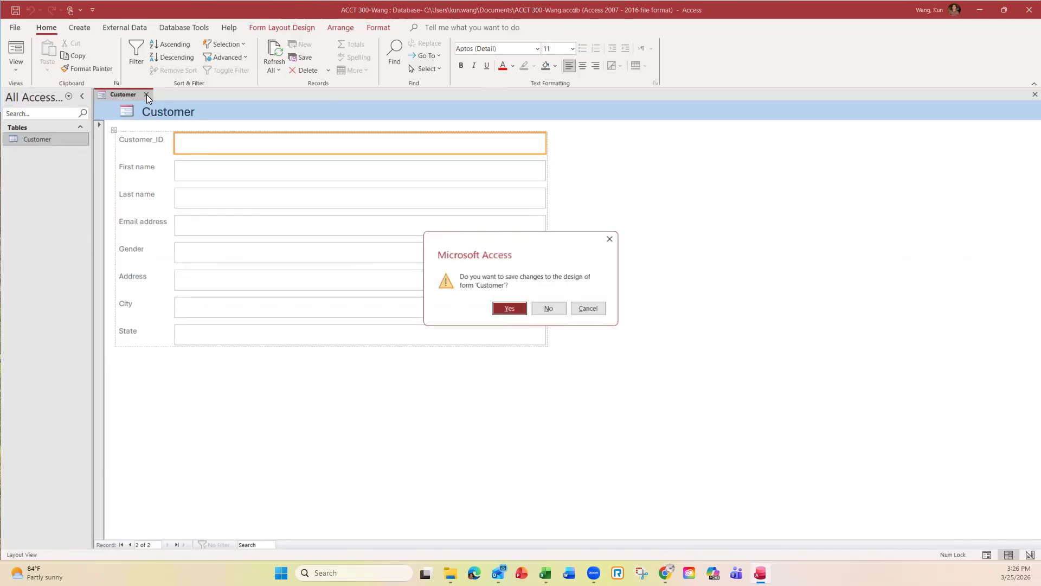
# Step: Save the new form's design under the name 'Customer Form'
pyautogui.click(509, 308)
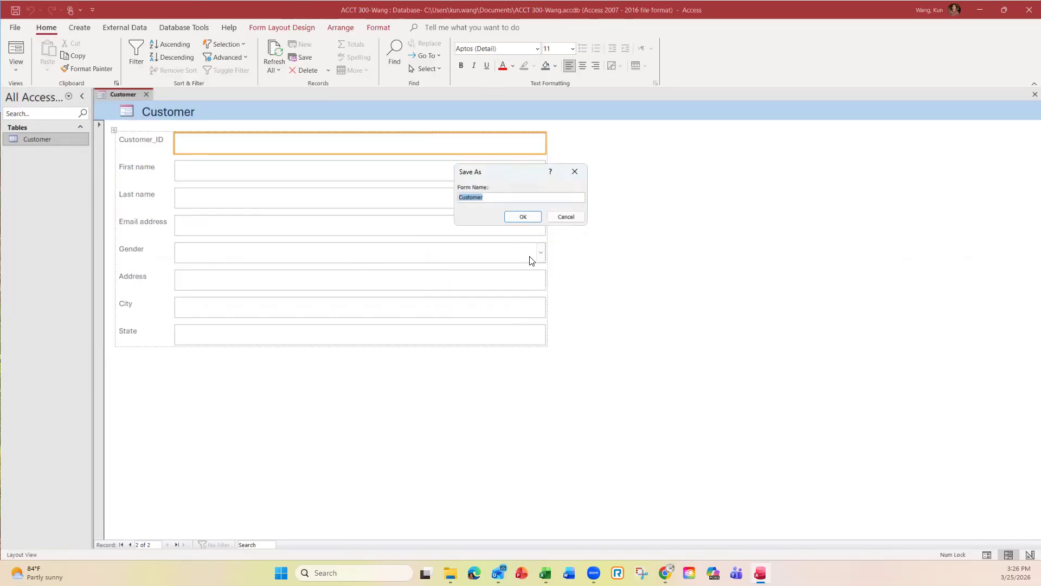
pyautogui.click(499, 197)
pyautogui.write('Form')
pyautogui.click(529, 216)
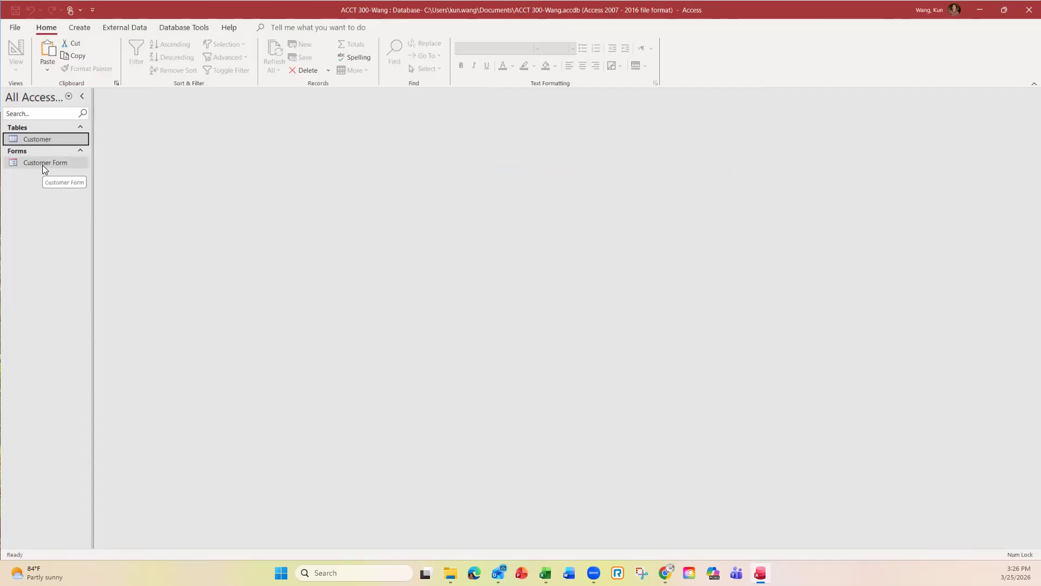
# Step: Open Customer Form, start a new record, and enter the customer ID and first and last names
pyautogui.doubleClick(43, 166)
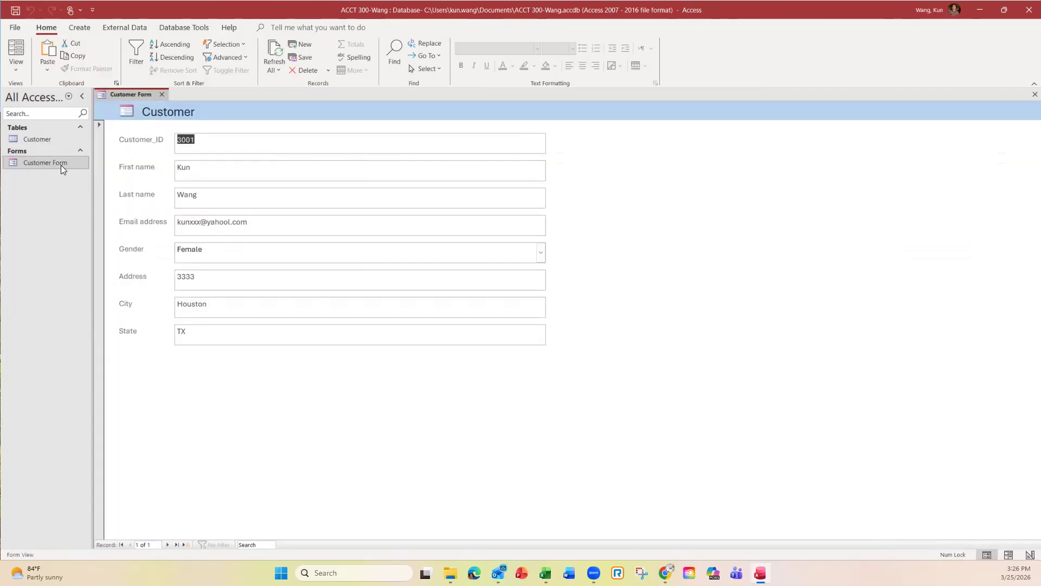
pyautogui.click(168, 544)
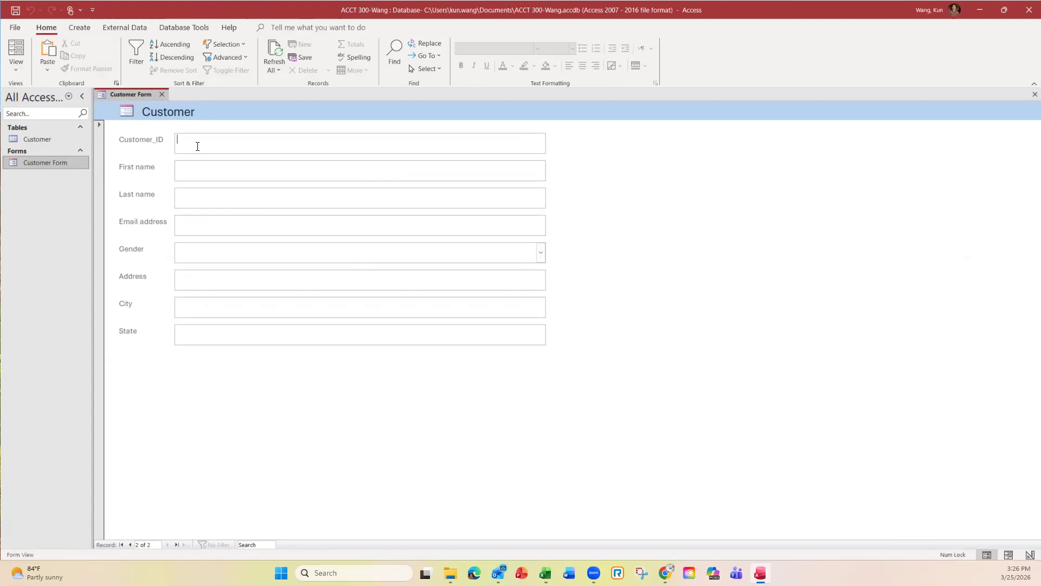
pyautogui.write('330')
pyautogui.press('BackSpace')
pyautogui.press('BackSpace')
pyautogui.write('002')
pyautogui.click(201, 190)
# Step: Enter the customer's e-mail address and choose Female as the gender
pyautogui.press('capslock')
pyautogui.click(200, 222)
pyautogui.press('capslock')
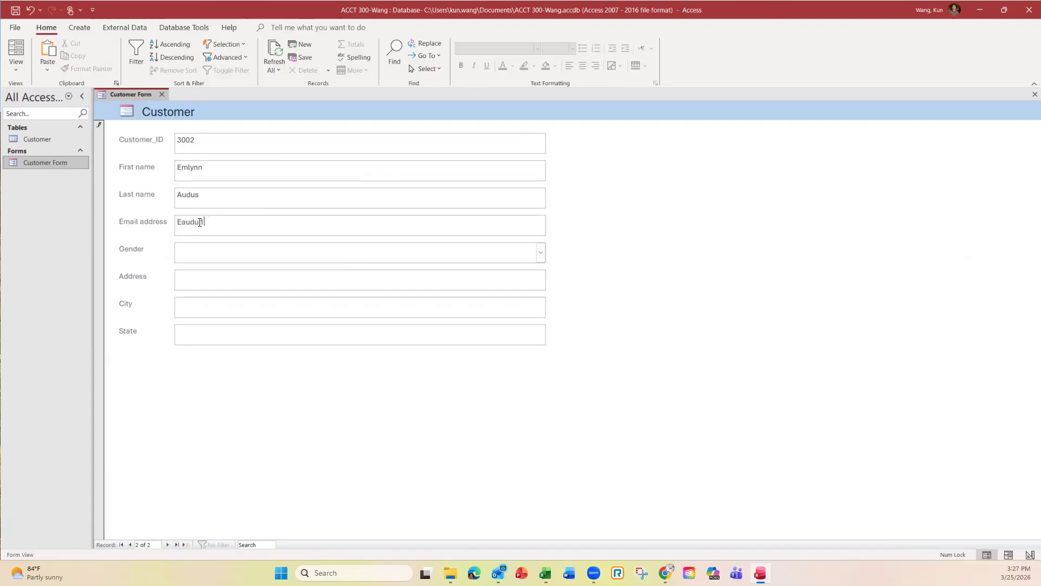
pyautogui.click(237, 255)
pyautogui.click(541, 253)
pyautogui.click(213, 278)
# Step: Fill in address xxx, city xxx and state TX, then save the record and move to a blank one
pyautogui.click(213, 278)
pyautogui.write('xxx')
pyautogui.click(207, 304)
pyautogui.write('xxx')
pyautogui.click(206, 336)
pyautogui.write('x')
pyautogui.press('BackSpace')
pyautogui.press('capslock')
pyautogui.write('TX')
pyautogui.press('capslock')
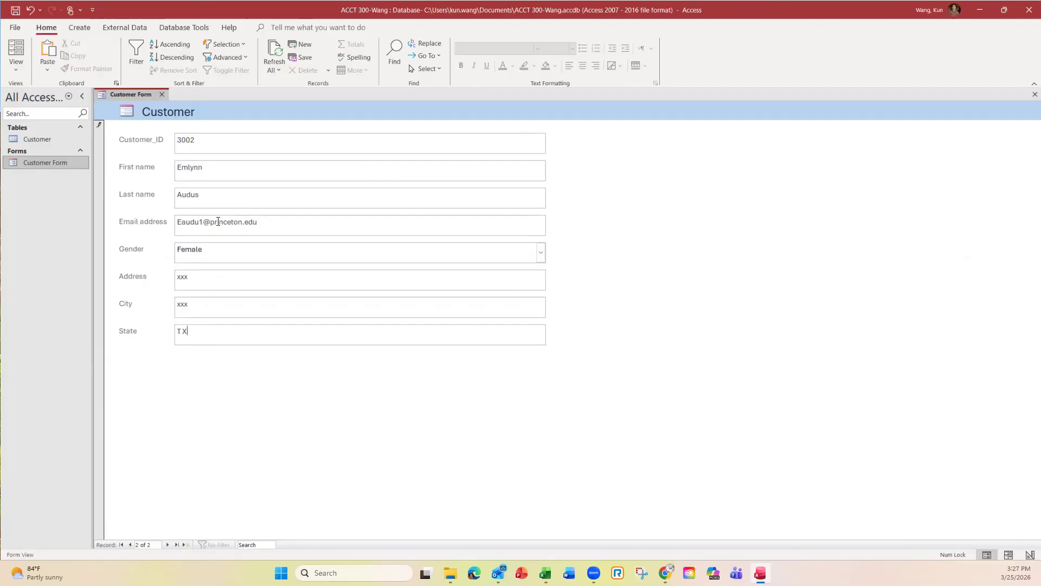
pyautogui.click(167, 544)
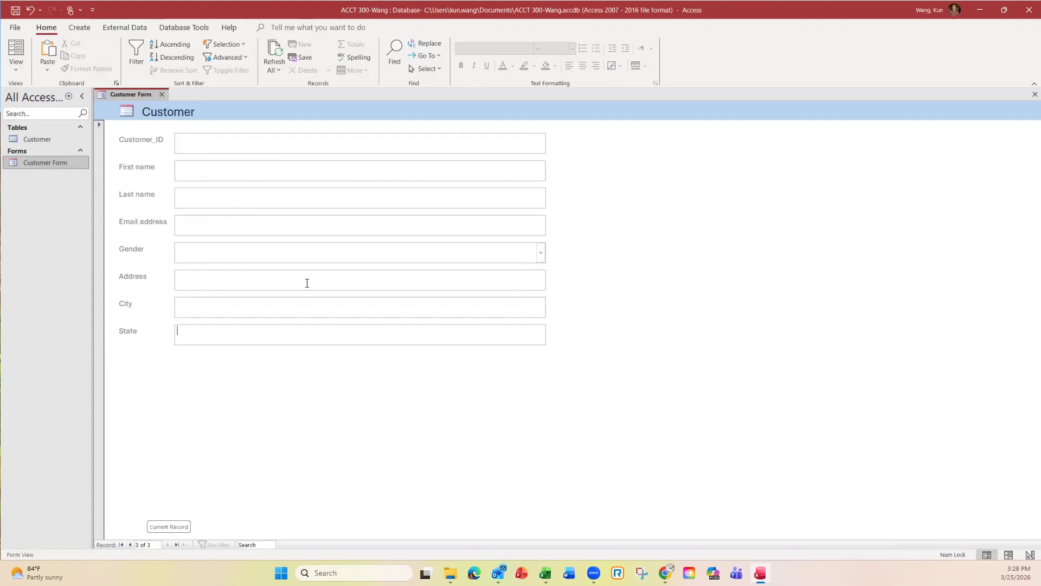
# Step: Close Customer Form and open the Customer table to view both customer records
pyautogui.click(162, 95)
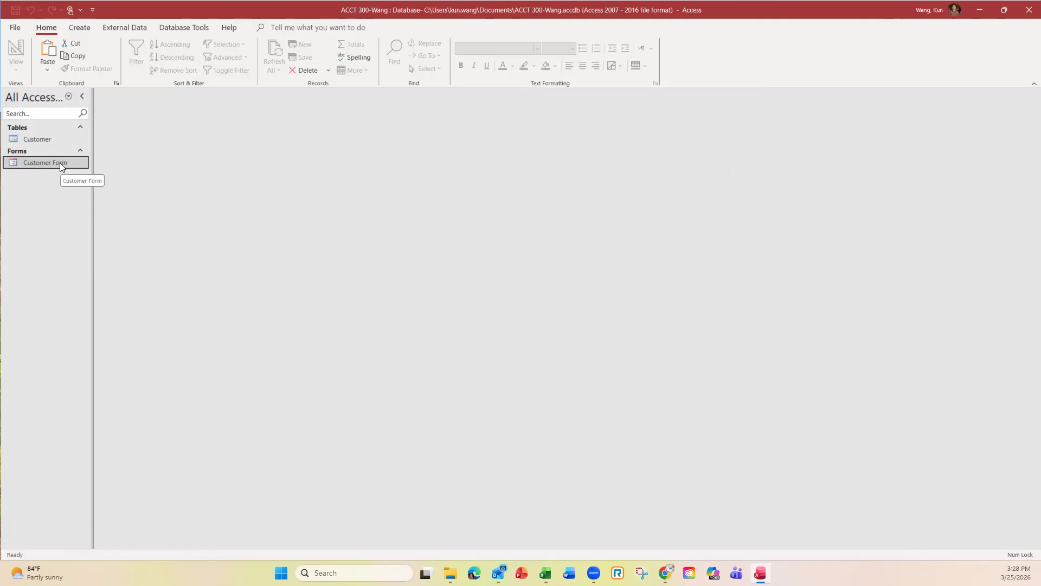
pyautogui.click(46, 140)
pyautogui.doubleClick(46, 139)
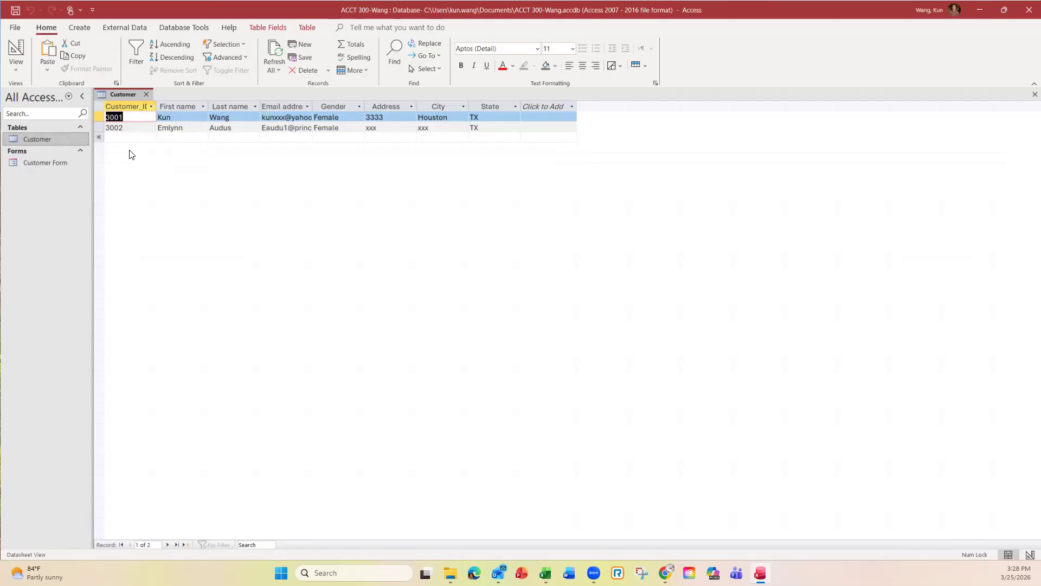
# Step: Close the Customer table and create a new blank table, Table1
pyautogui.click(146, 96)
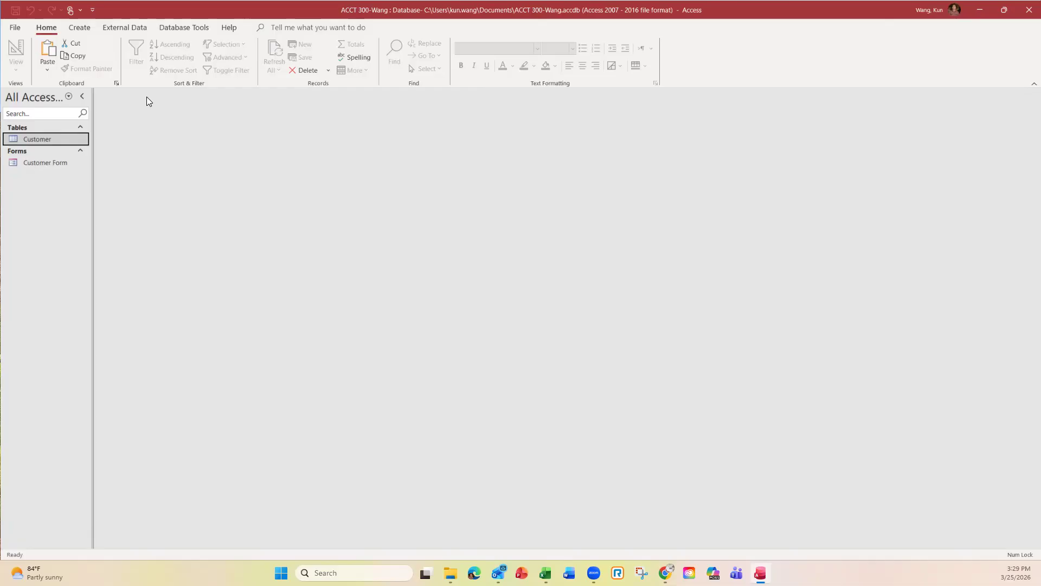
pyautogui.click(79, 27)
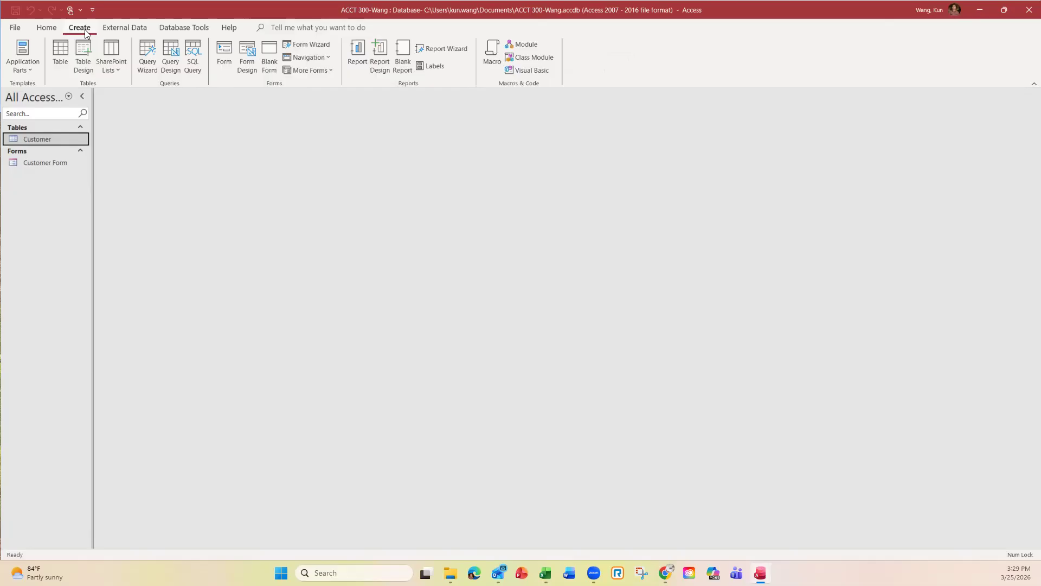
pyautogui.click(61, 55)
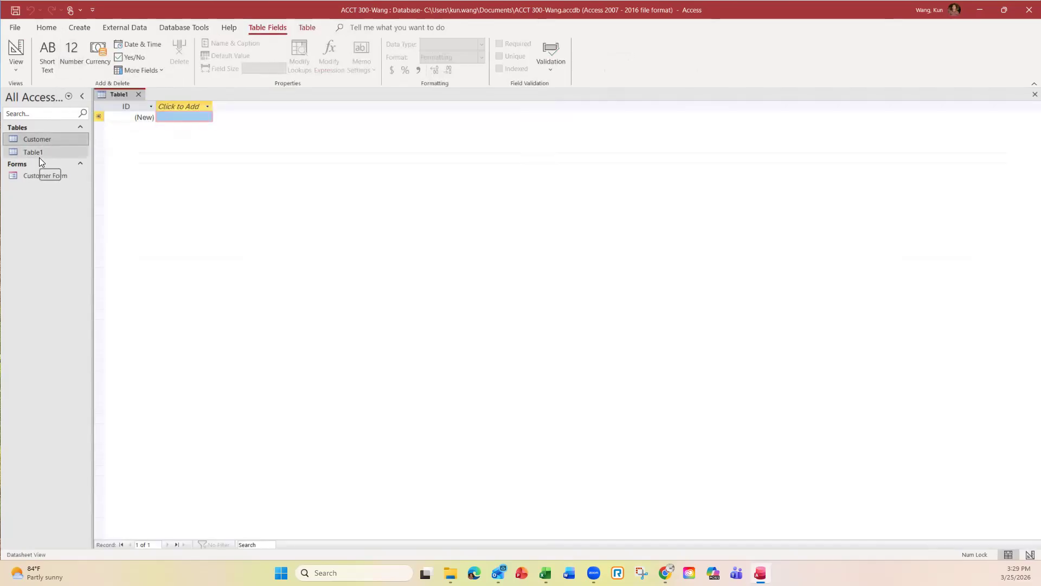
# Step: Switch Table1 to Design View, saving it as 'Sales orders'
pyautogui.click(16, 69)
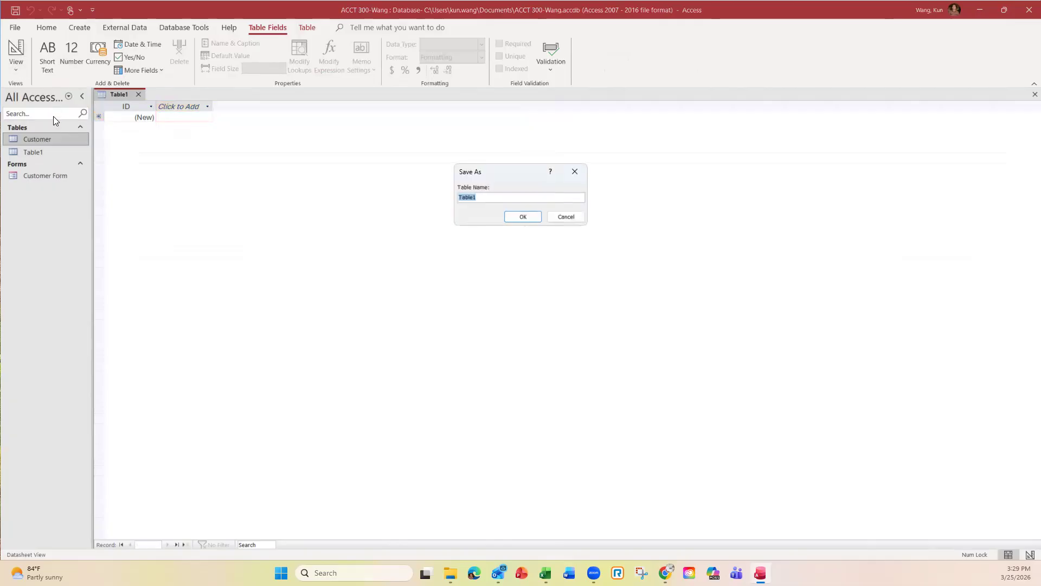
pyautogui.write('Sales orders')
pyautogui.click(522, 216)
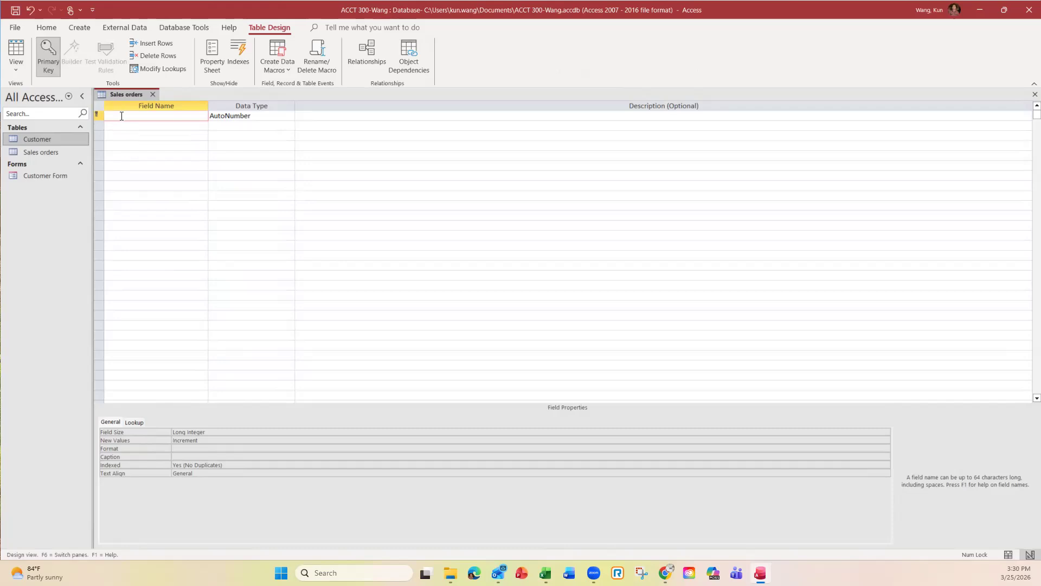
# Step: Rename the ID key field to 'Invoice #' with Short Text data type
pyautogui.write('Inv')
pyautogui.write('oice')
pyautogui.write(' @')
pyautogui.press('BackSpace')
pyautogui.write('#')
pyautogui.click(285, 114)
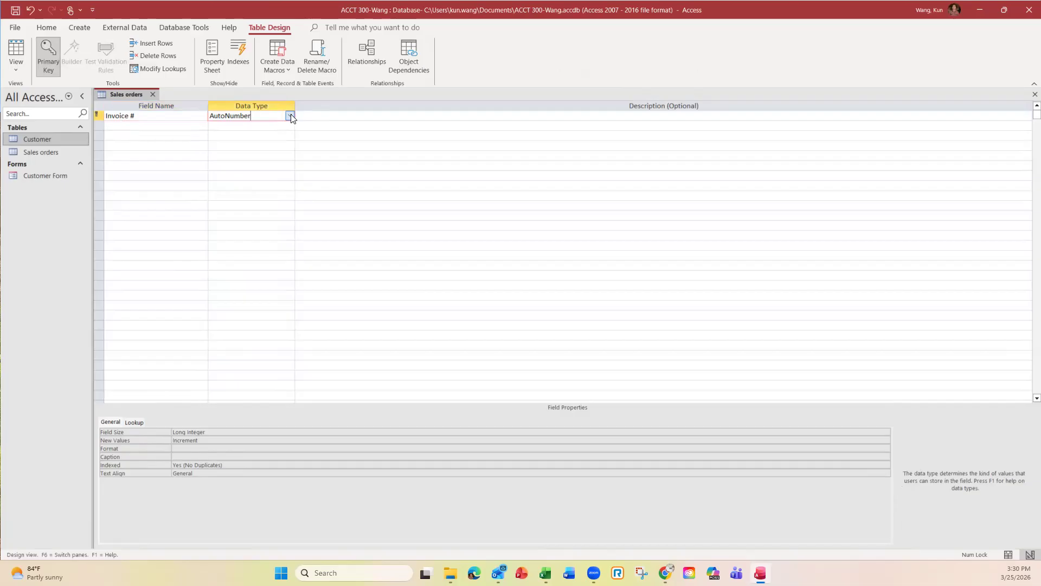
pyautogui.click(290, 115)
pyautogui.click(253, 127)
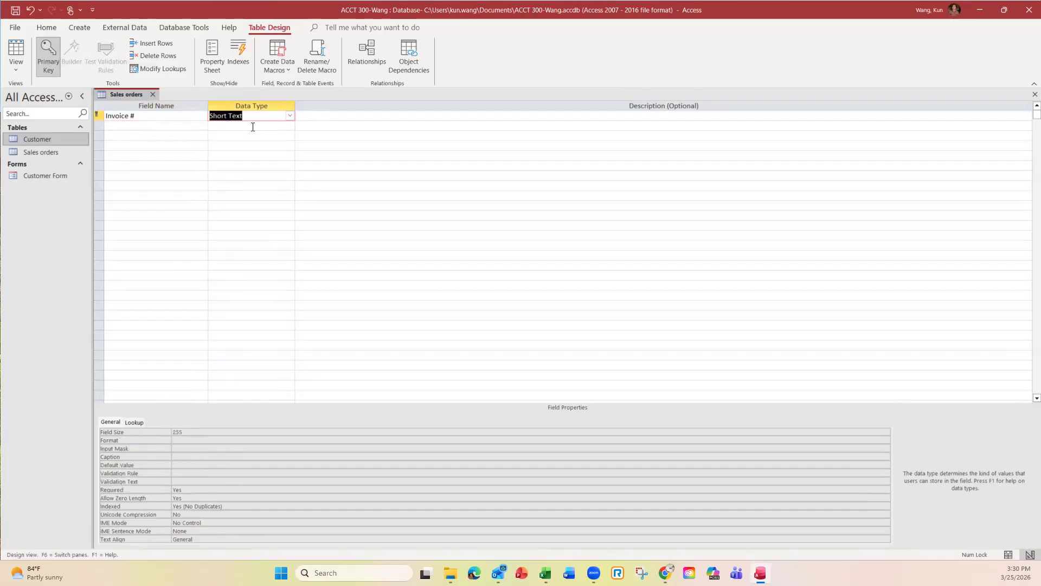
# Step: Add a 'Date' field of type Date/Time, accepting the reserved-word warning
pyautogui.click(138, 126)
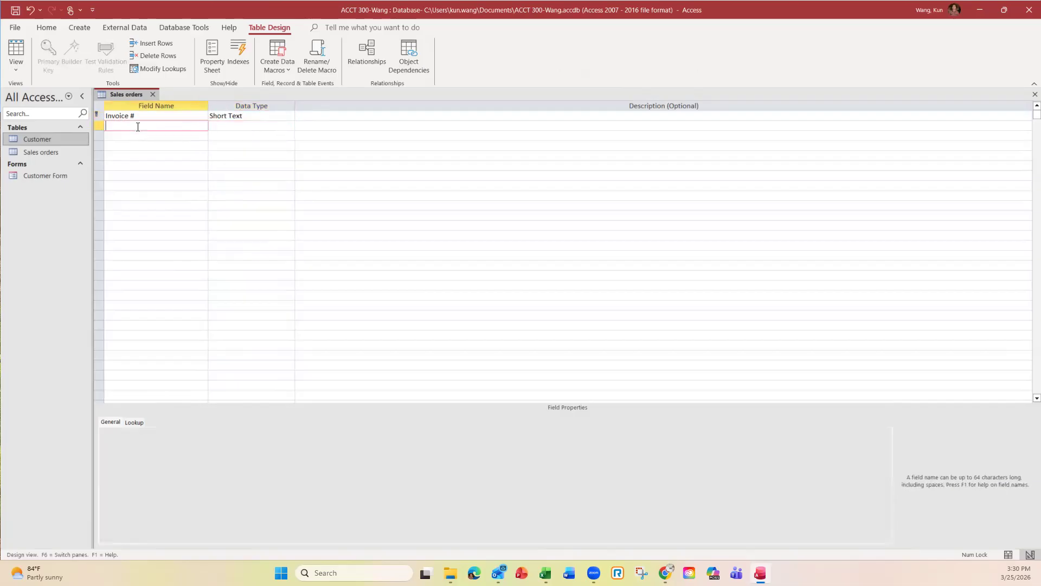
pyautogui.write('Date')
pyautogui.click(249, 125)
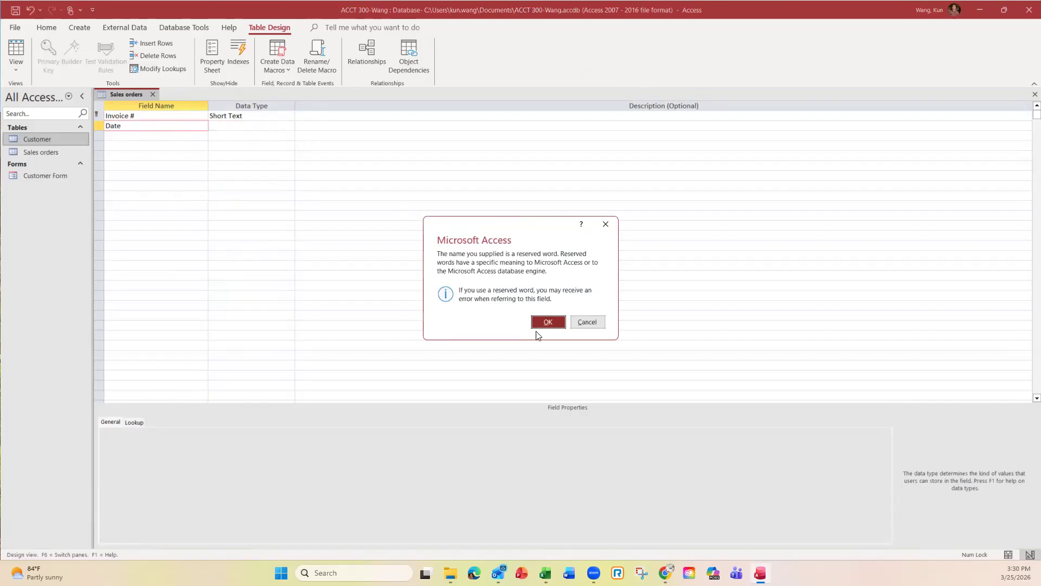
pyautogui.click(547, 321)
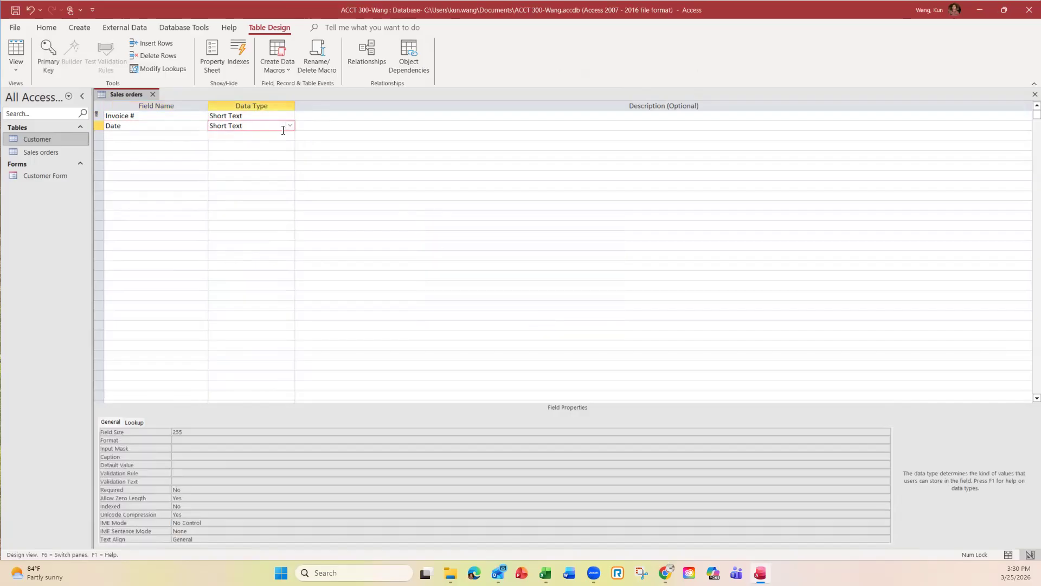
pyautogui.click(290, 126)
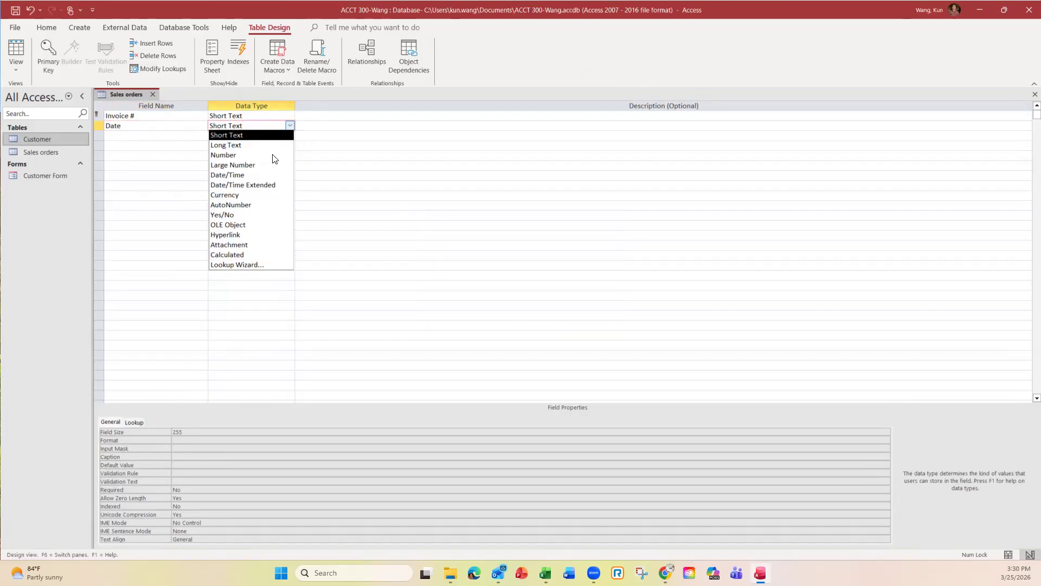
pyautogui.click(243, 175)
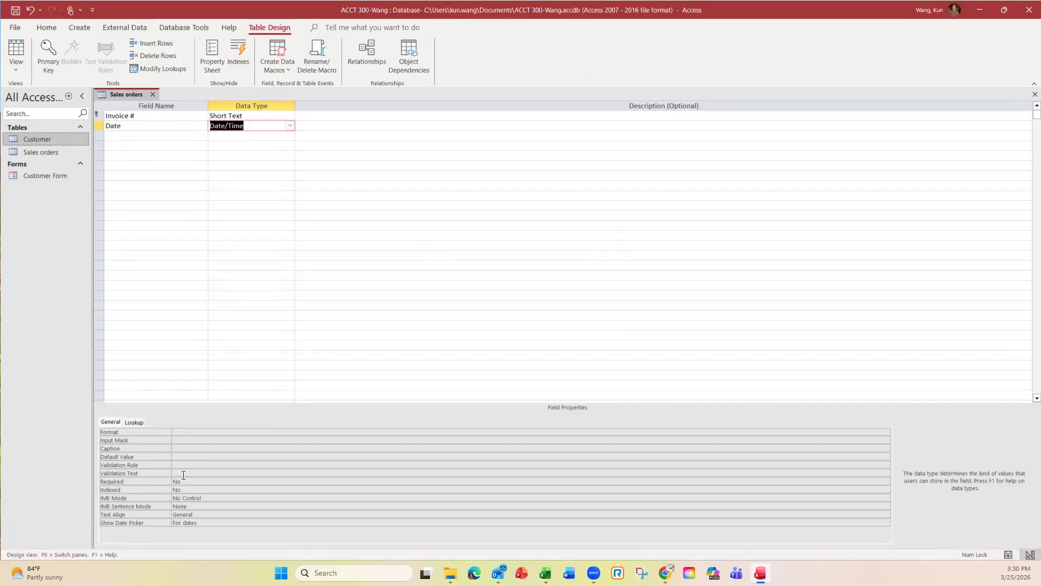
pyautogui.click(130, 137)
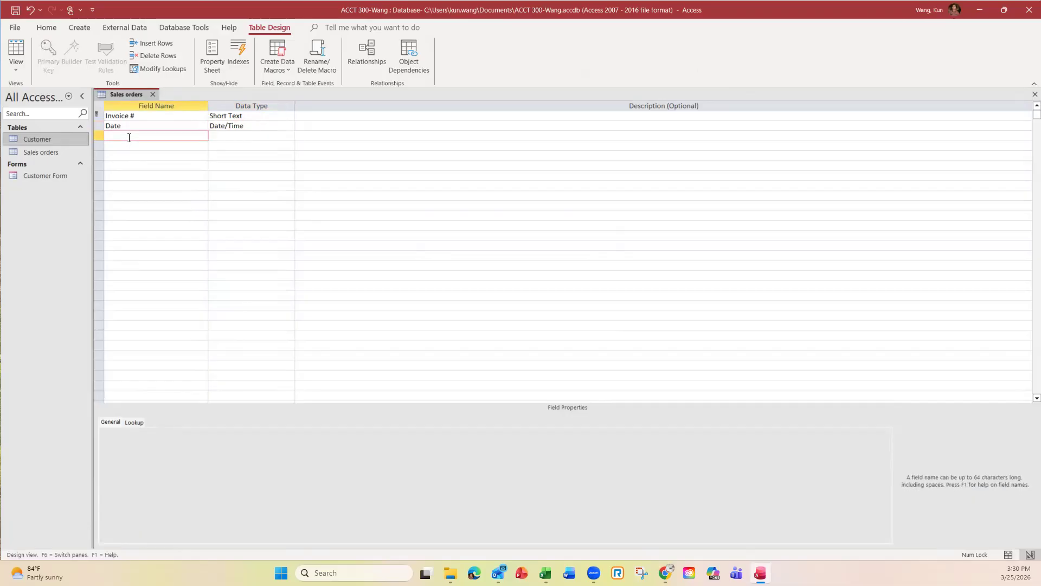
# Step: Add a third field named 'Custome ID'
pyautogui.press('capslock')
pyautogui.write('C')
pyautogui.press('capslock')
pyautogui.write('ustome')
pyautogui.press('capslock')
pyautogui.write('ID')
pyautogui.press('capslock')
pyautogui.click(129, 146)
# Step: Add a fourth field named 'SKU'
pyautogui.press('capslock')
pyautogui.write('AS')
pyautogui.press('BackSpace')
pyautogui.press('BackSpace')
pyautogui.write('SKU')
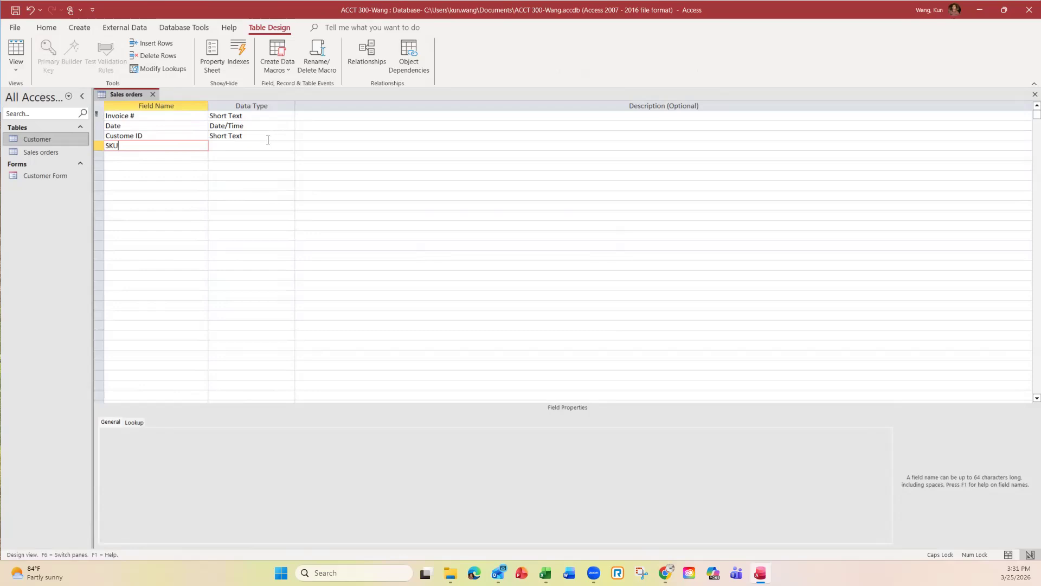
pyautogui.click(156, 157)
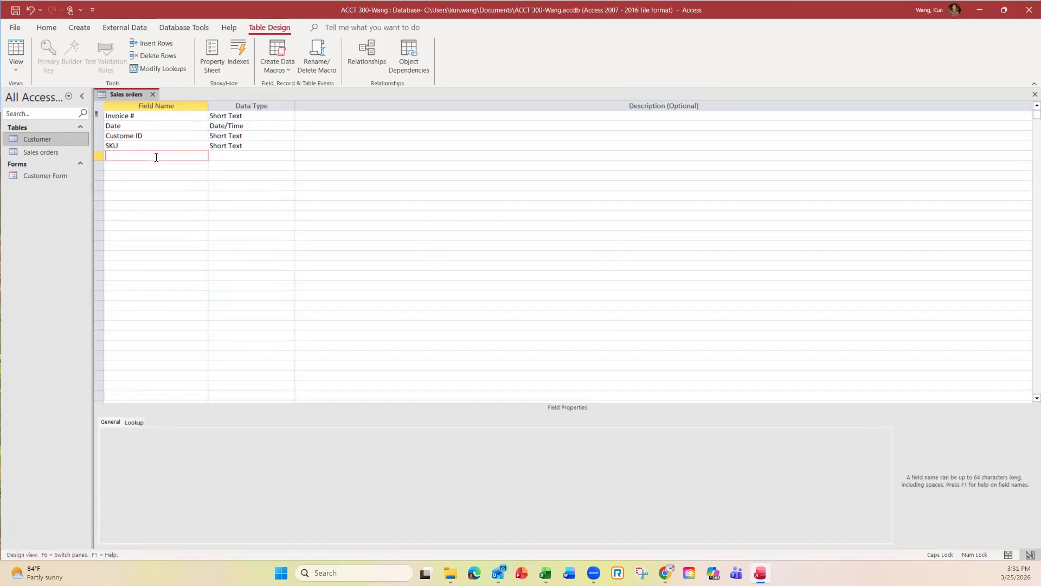
# Step: Add a 'price' field and type 'quantity sold' as the sixth field name
pyautogui.write('p')
pyautogui.press('BackSpace')
pyautogui.write('PRIE')
pyautogui.press('BackSpace')
pyautogui.press('BackSpace')
pyautogui.press('BackSpace')
pyautogui.press('BackSpace')
pyautogui.press('capslock')
pyautogui.write('price')
pyautogui.press('Down')
pyautogui.write('quan')
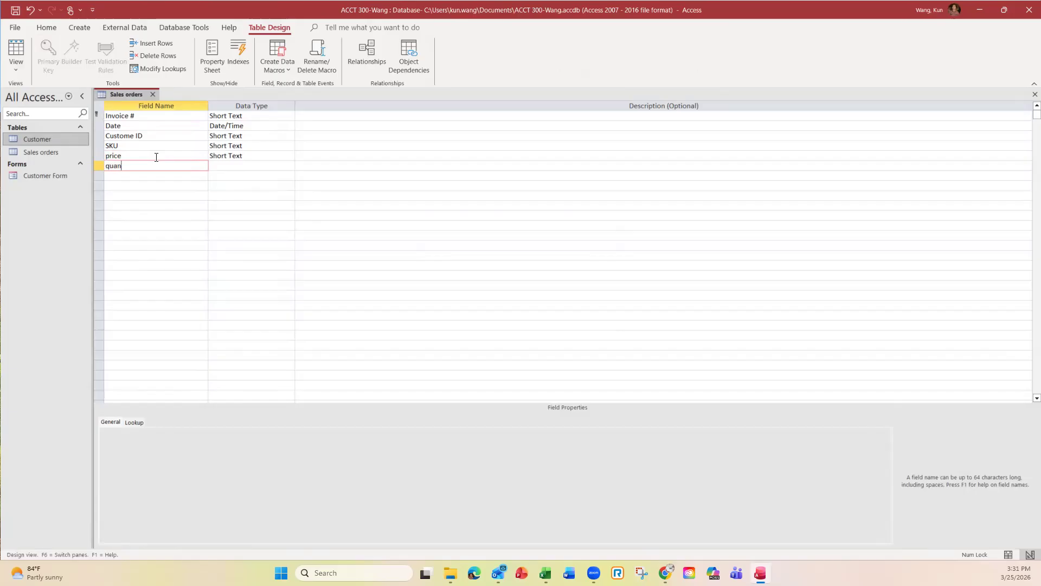
pyautogui.write('tity sold')
# Step: Set price to Currency and quantity sold to Number data type
pyautogui.click(283, 155)
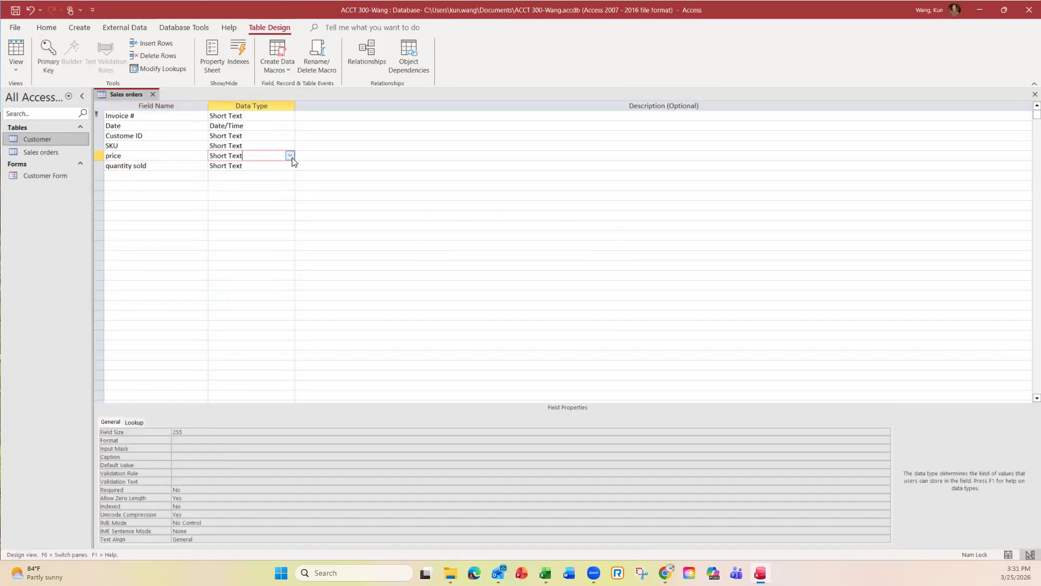
pyautogui.click(291, 157)
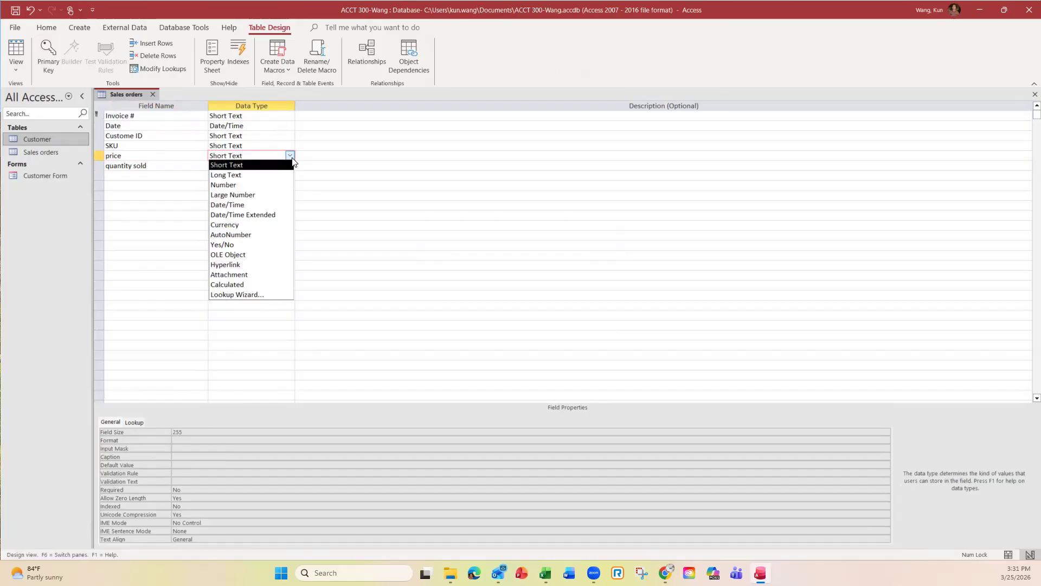
pyautogui.click(229, 227)
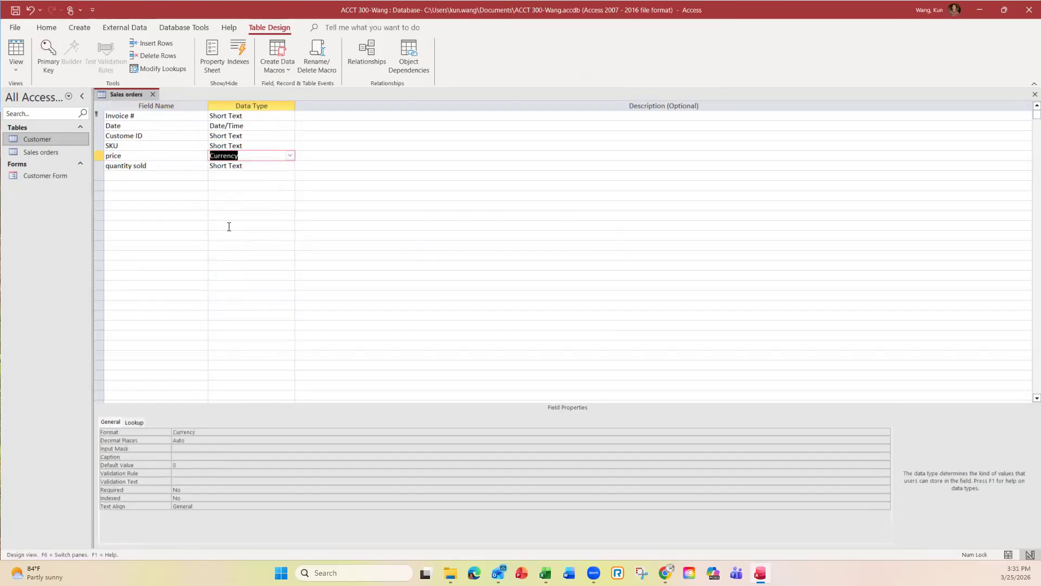
pyautogui.click(265, 166)
pyautogui.click(289, 166)
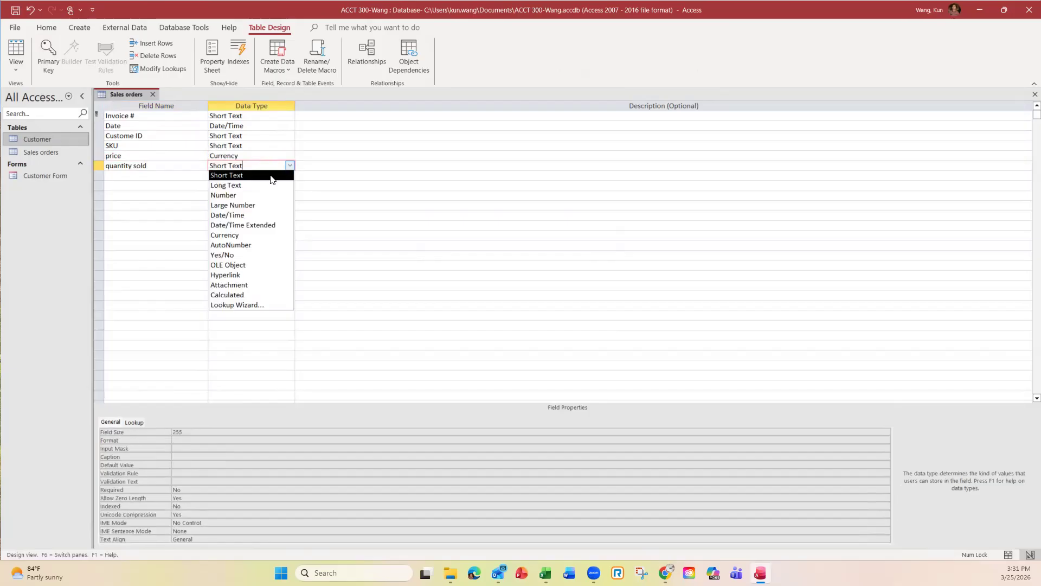
pyautogui.click(238, 197)
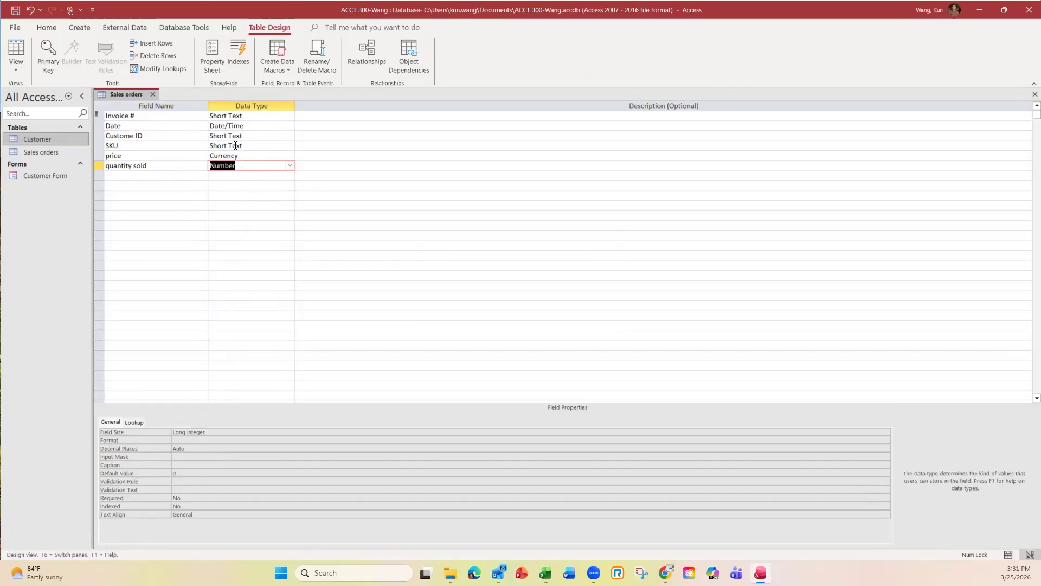
# Step: Check that Custome ID remains Short Text, then select the Invoice # field
pyautogui.click(265, 136)
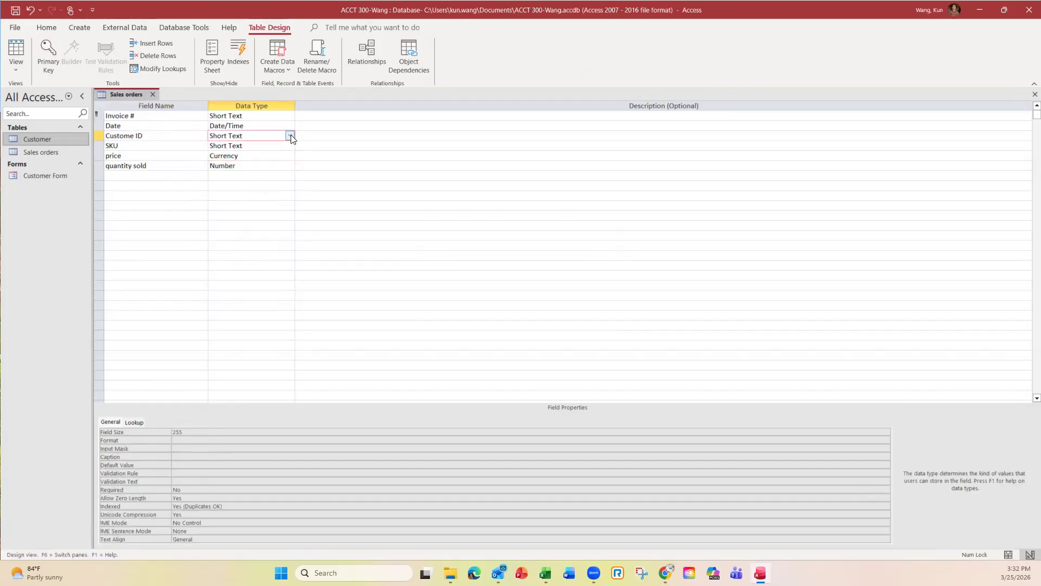
pyautogui.click(290, 137)
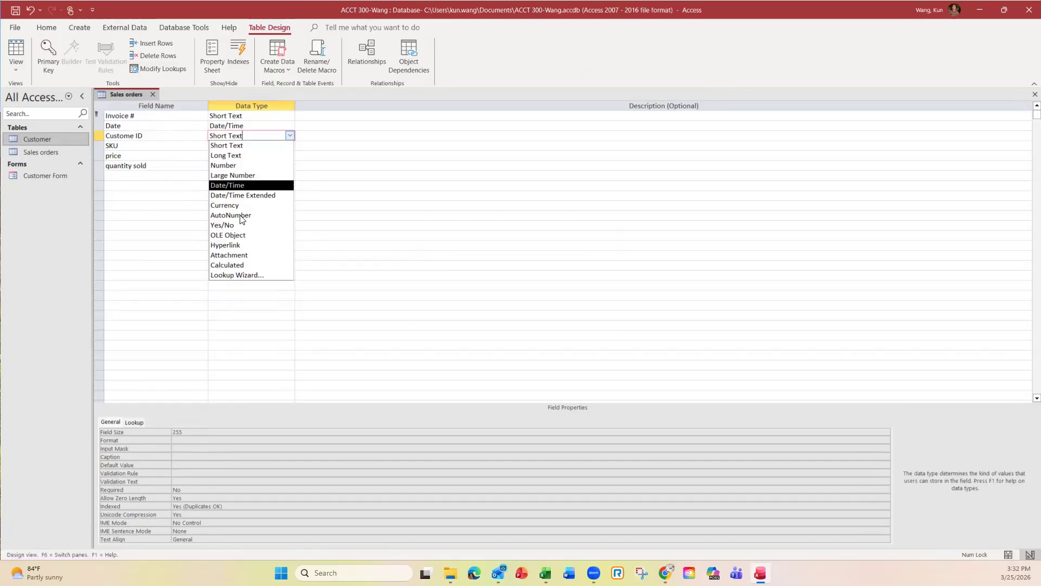
pyautogui.click(360, 135)
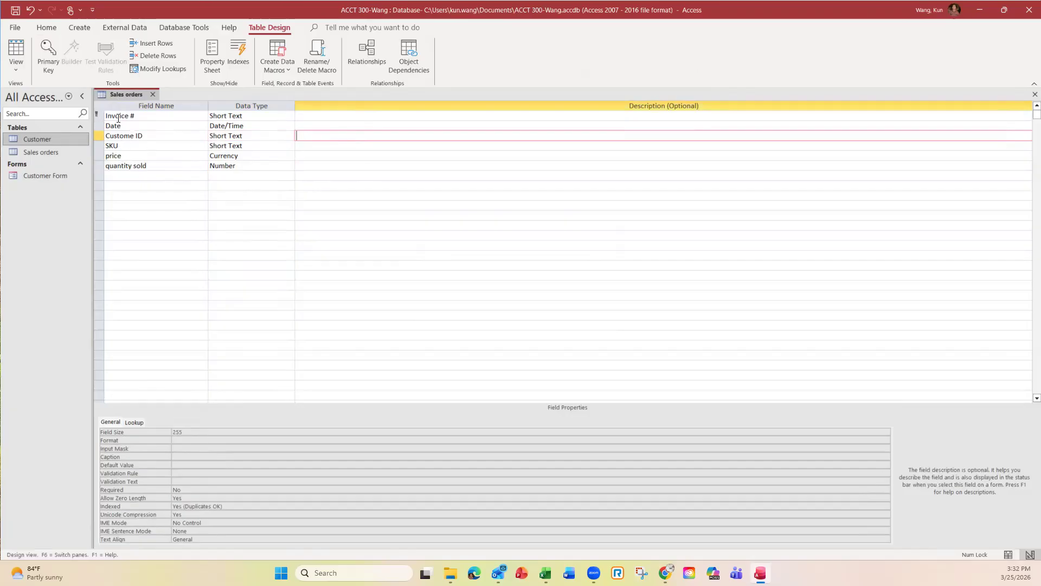
pyautogui.click(150, 118)
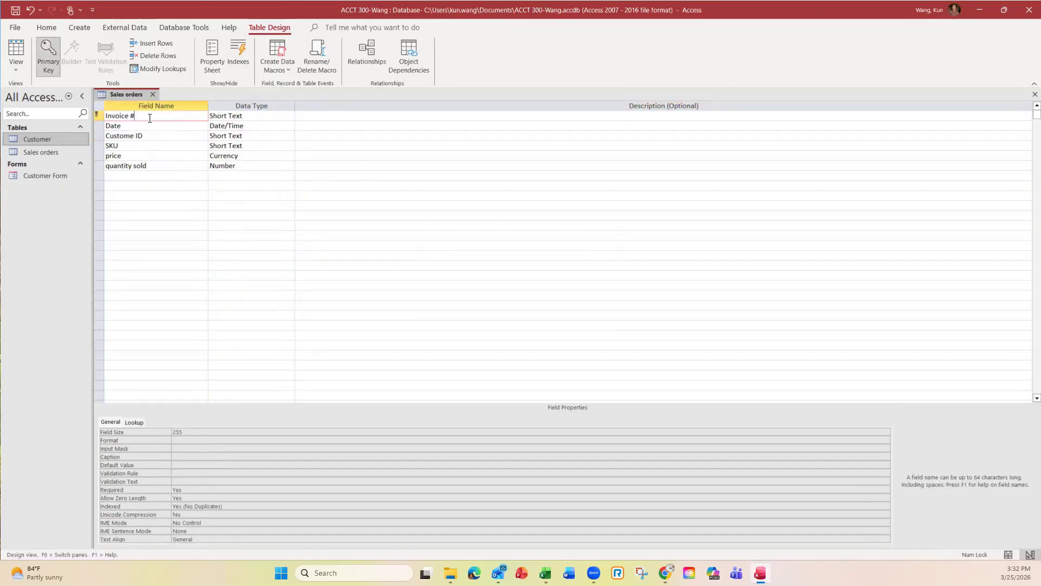
# Step: Save the Sales orders table design and switch it to Datasheet View
pyautogui.click(18, 75)
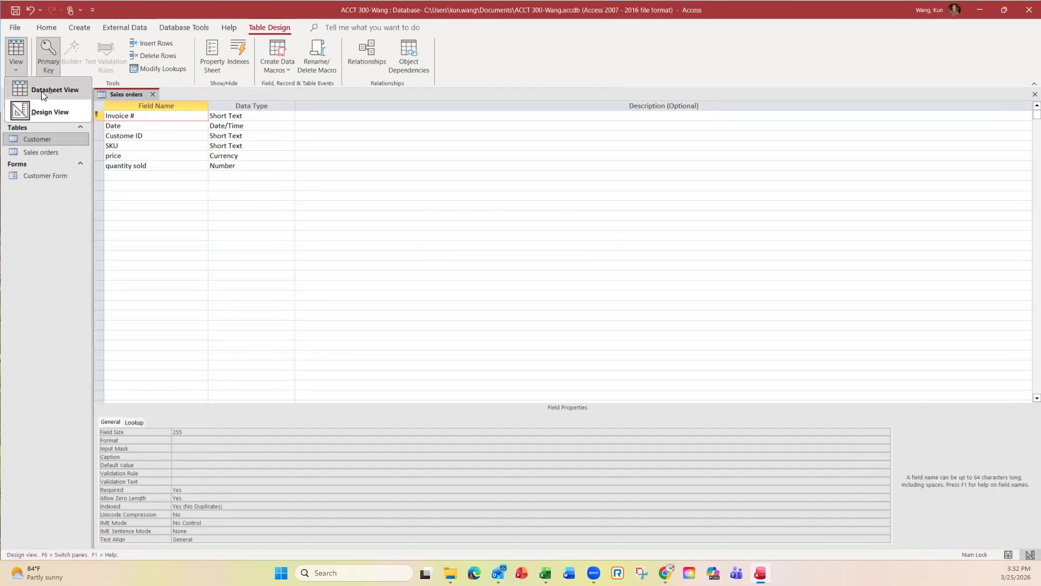
pyautogui.click(41, 87)
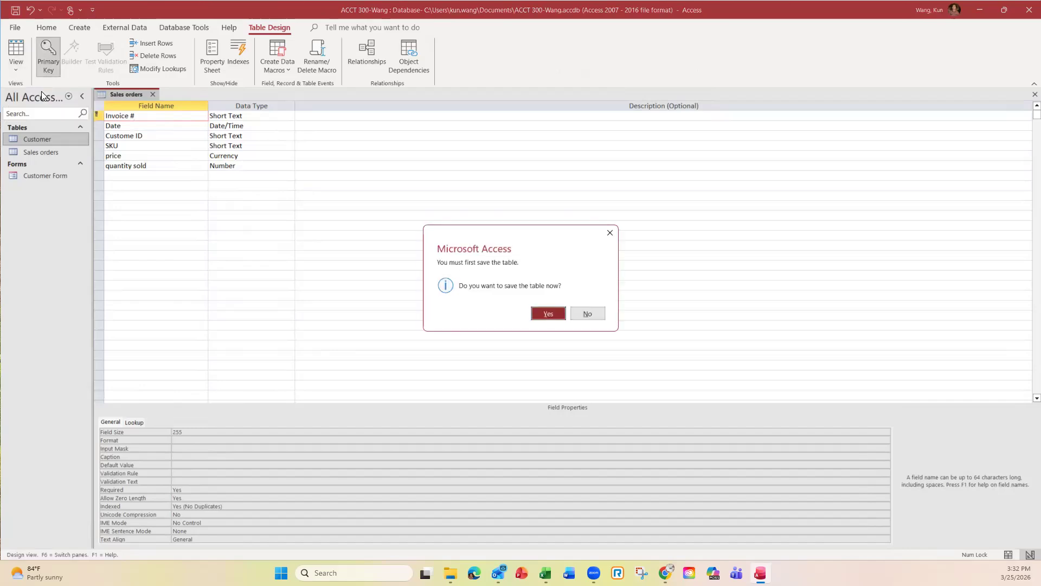
pyautogui.click(542, 316)
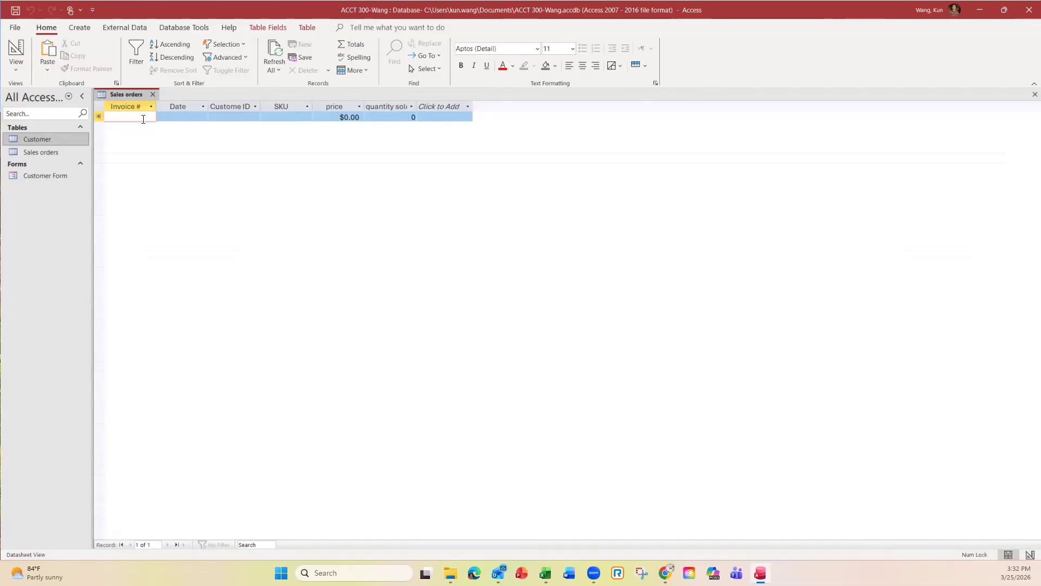
# Step: Start a new sales record with its invoice number and the date 03/25/2025
pyautogui.write('8001')
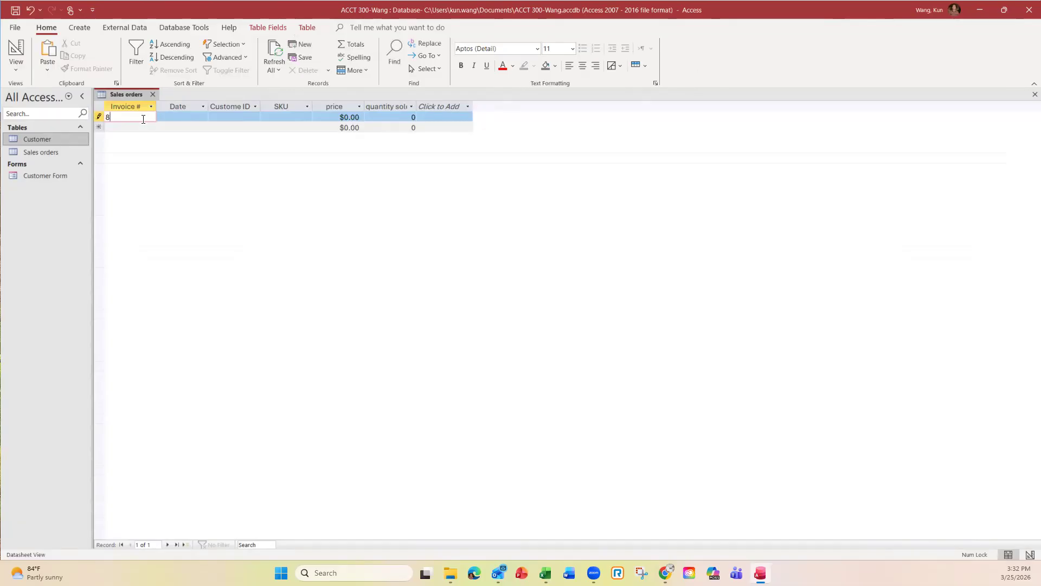
pyautogui.click(193, 117)
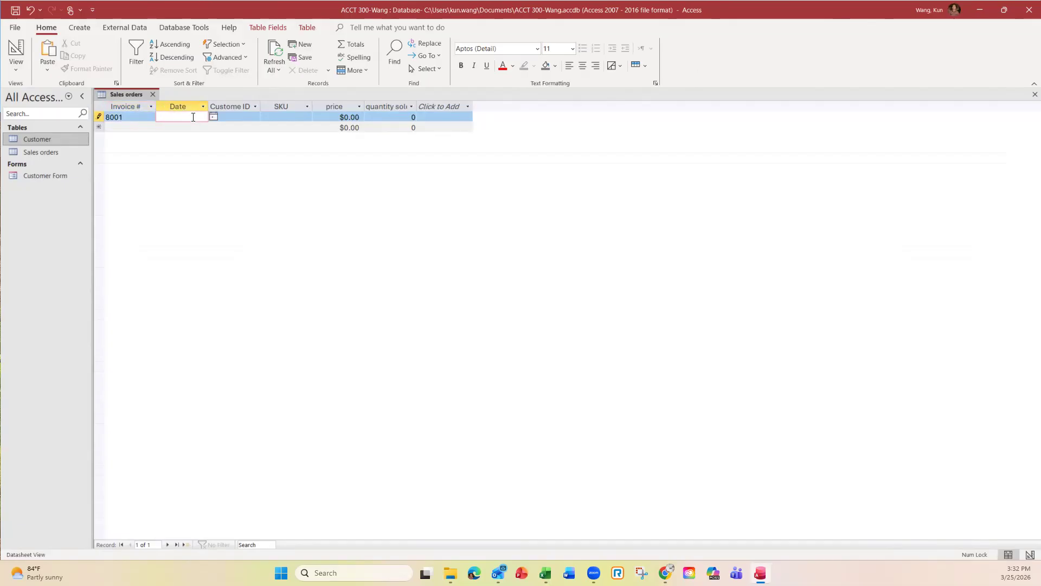
pyautogui.write('03/25/2025')
pyautogui.press('Tab')
pyautogui.click(188, 117)
# Step: Enter the customer's ID, SKU xxx and price 500 for the sale, then close the table
pyautogui.click(237, 117)
pyautogui.write('3001')
pyautogui.click(290, 118)
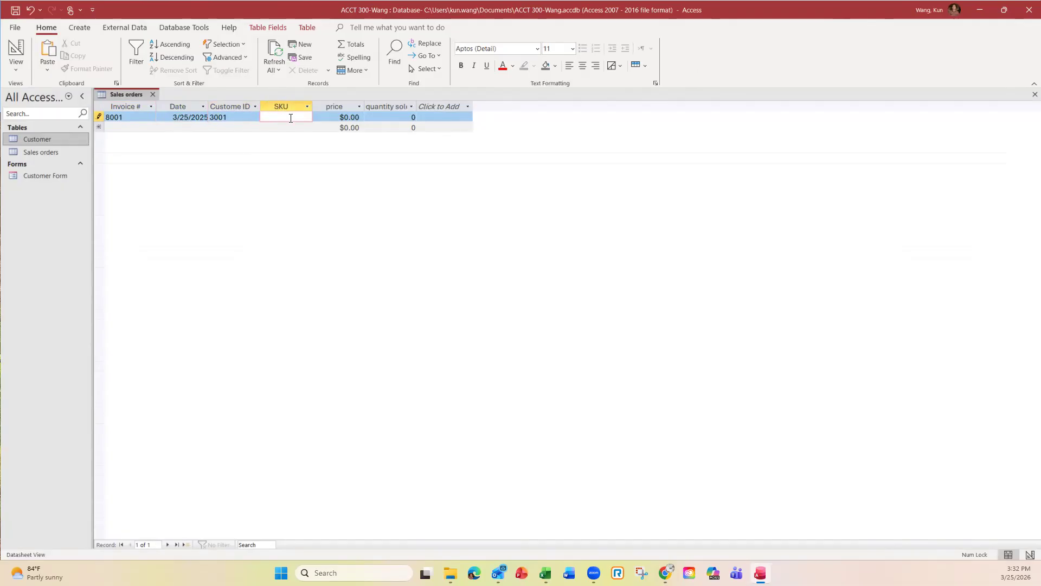
pyautogui.write('xxx')
pyautogui.click(347, 118)
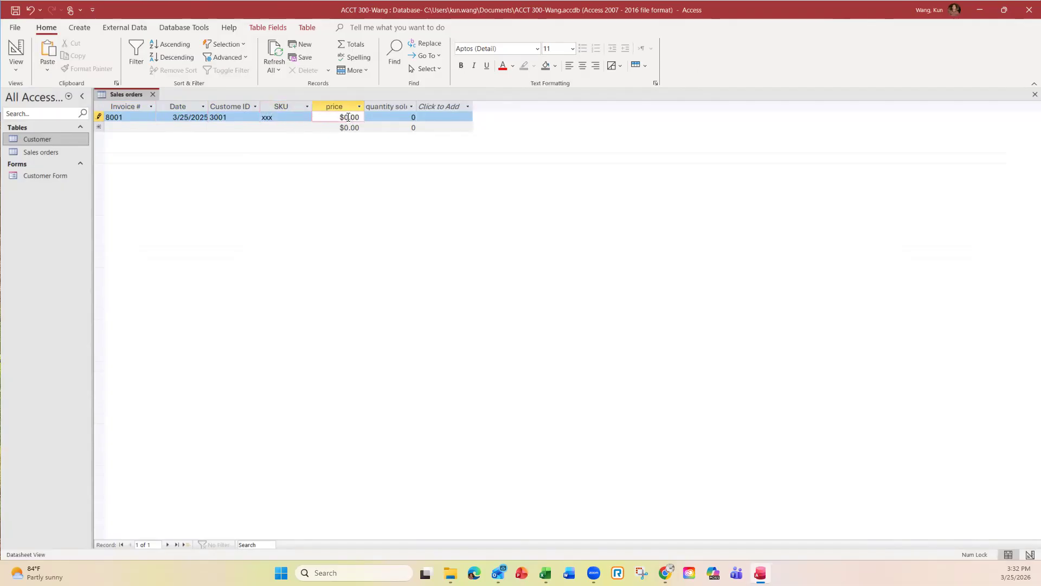
pyautogui.press('BackSpace')
pyautogui.write('500')
pyautogui.click(406, 117)
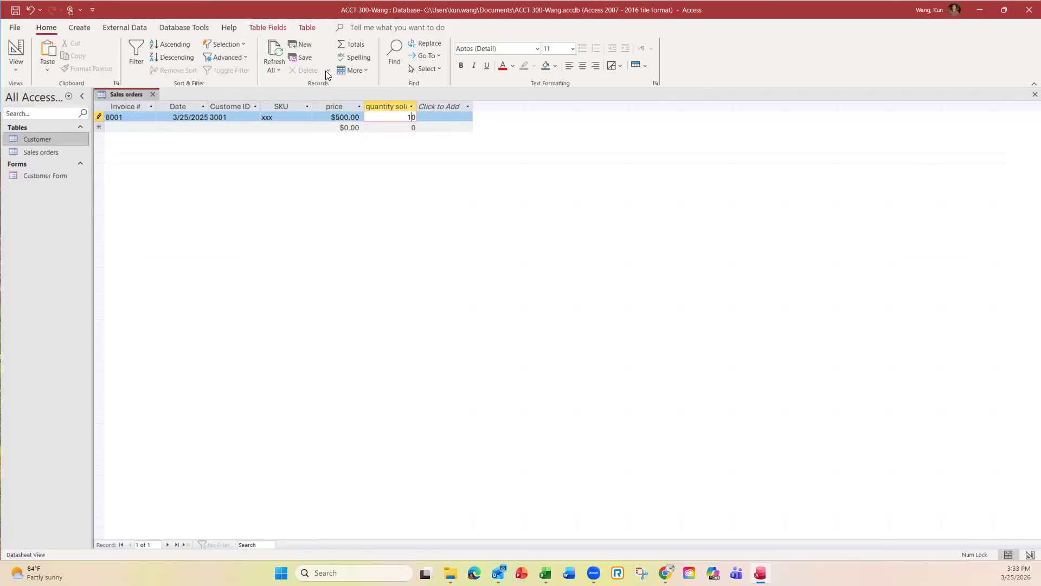
pyautogui.click(1033, 94)
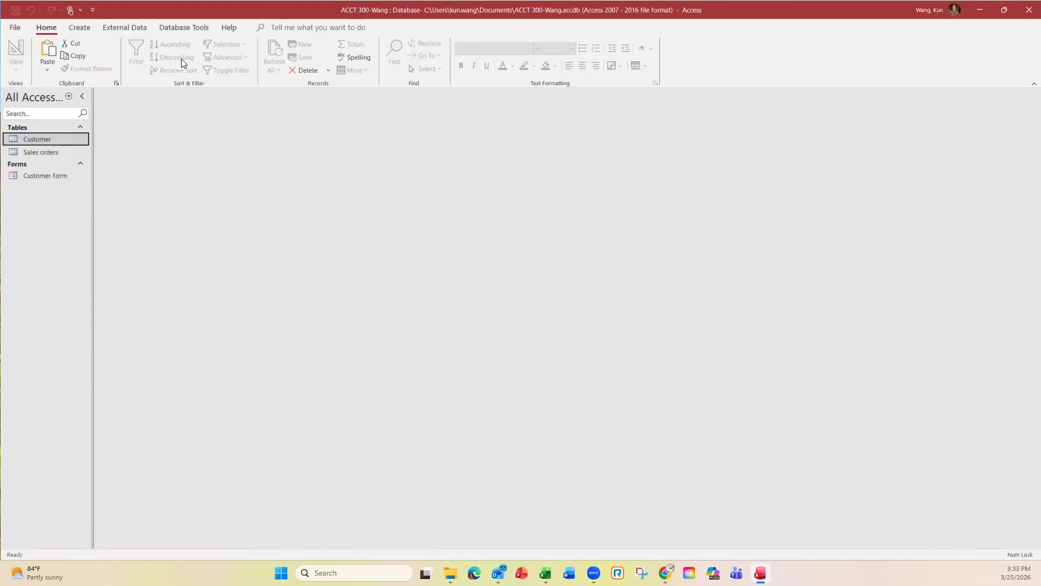
# Step: Show the Database Tools commands and dismiss the VBA macro code signing announcement
pyautogui.click(181, 26)
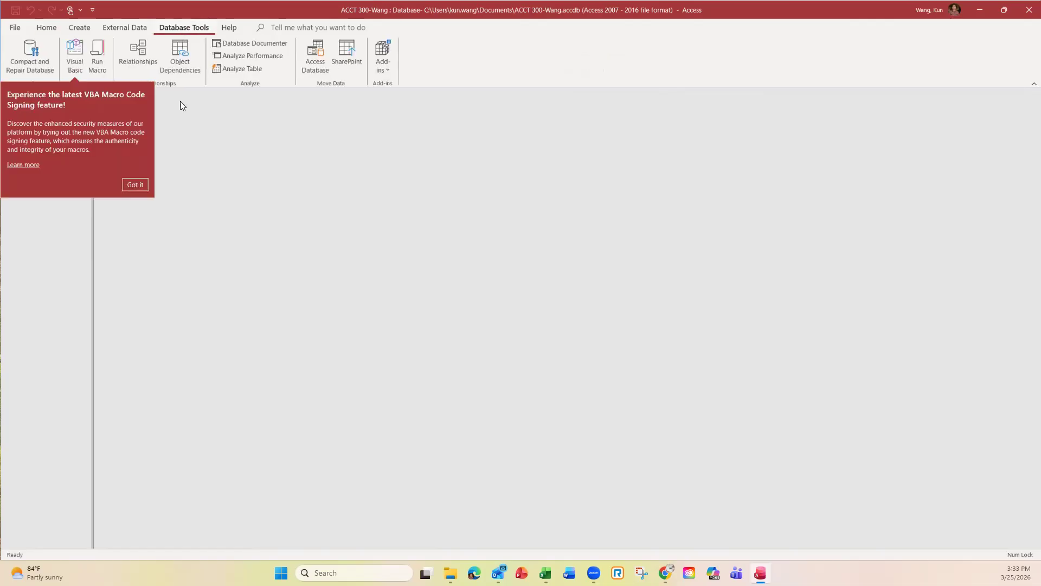
pyautogui.click(137, 186)
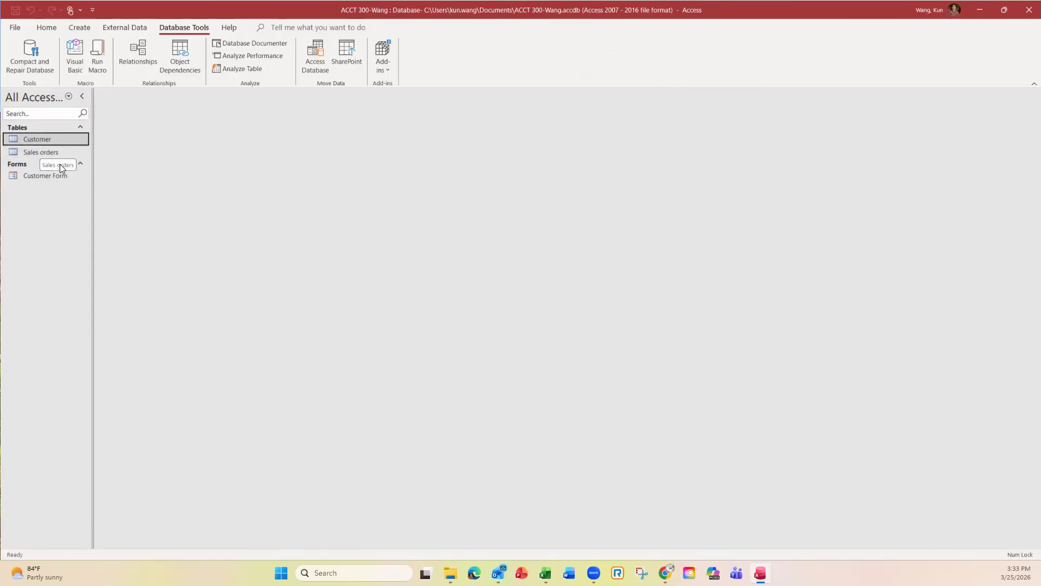
# Step: Open Relationships, add Customer and Sales orders, and enlarge Customer to show all fields
pyautogui.click(135, 64)
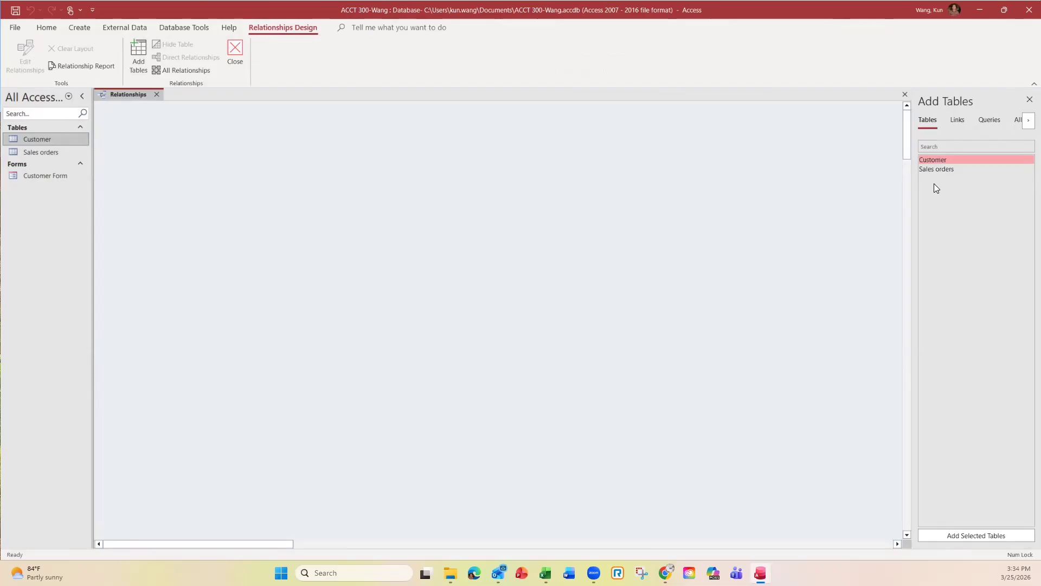
pyautogui.moveTo(937, 159); pyautogui.dragTo(197, 165)
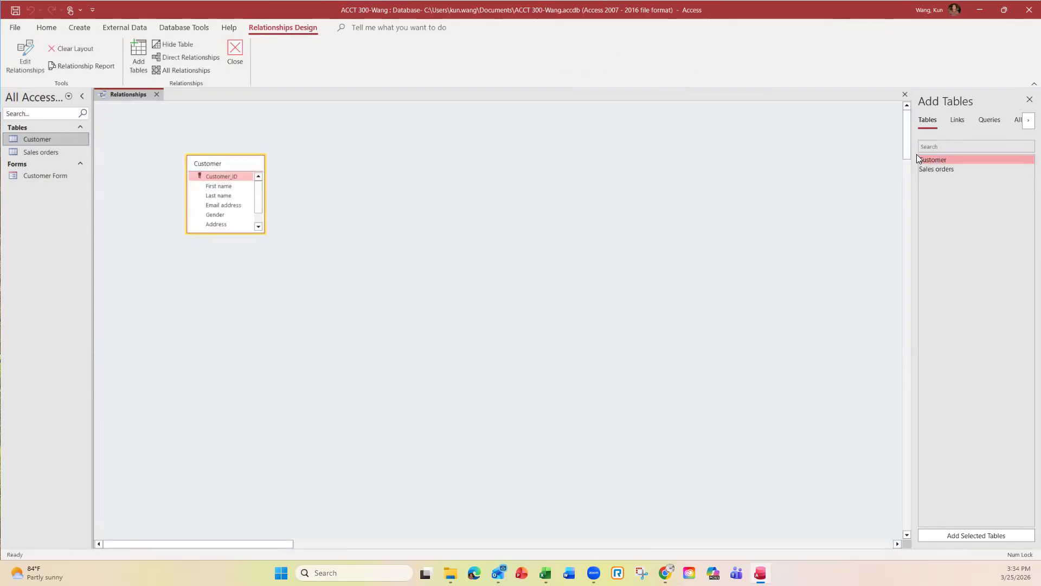
pyautogui.moveTo(947, 167); pyautogui.dragTo(419, 176)
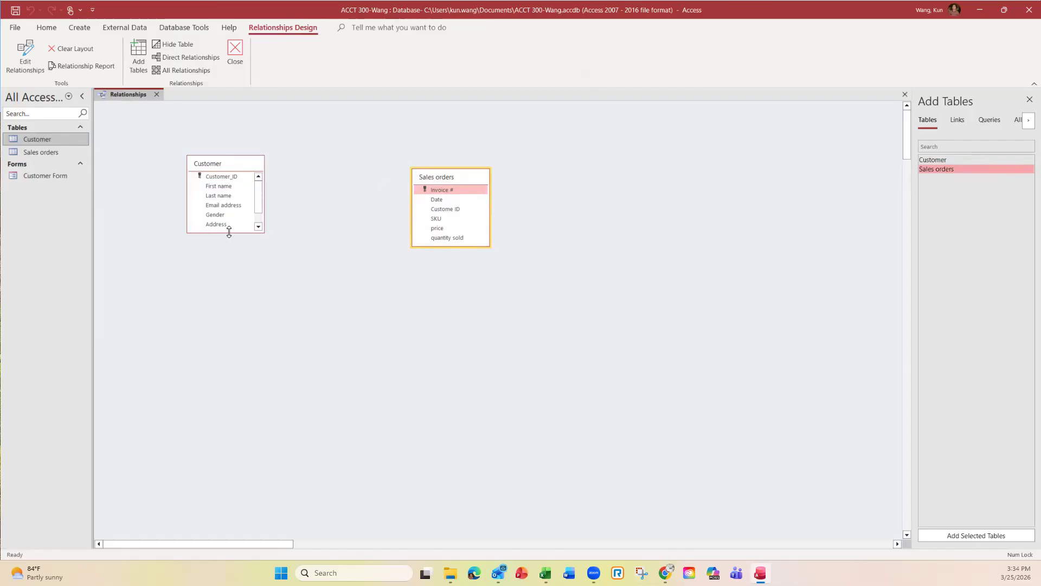
pyautogui.moveTo(229, 232); pyautogui.dragTo(228, 270)
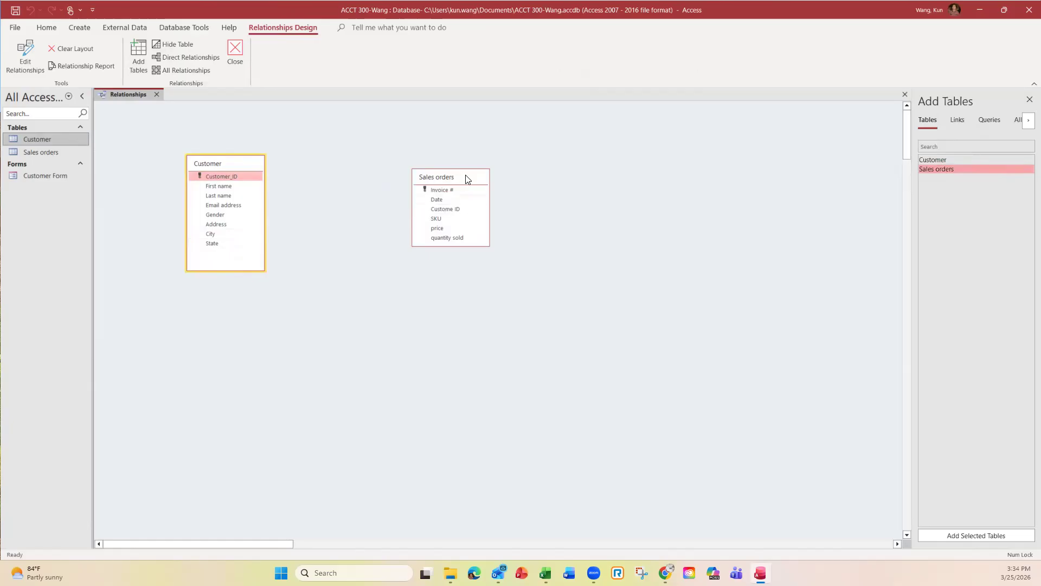
pyautogui.moveTo(467, 179); pyautogui.dragTo(400, 162)
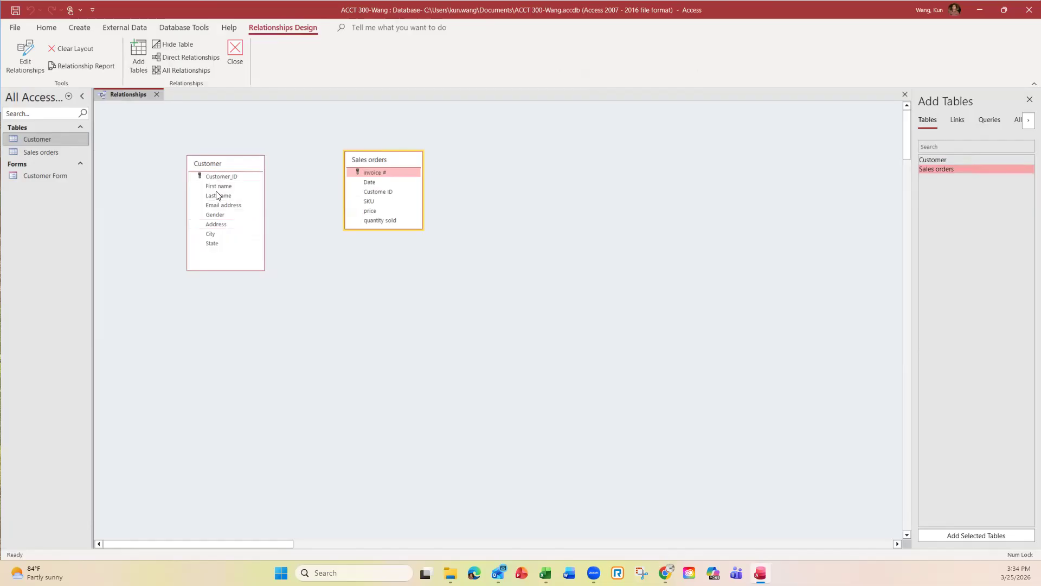
pyautogui.click(219, 177)
pyautogui.moveTo(217, 176); pyautogui.dragTo(383, 194)
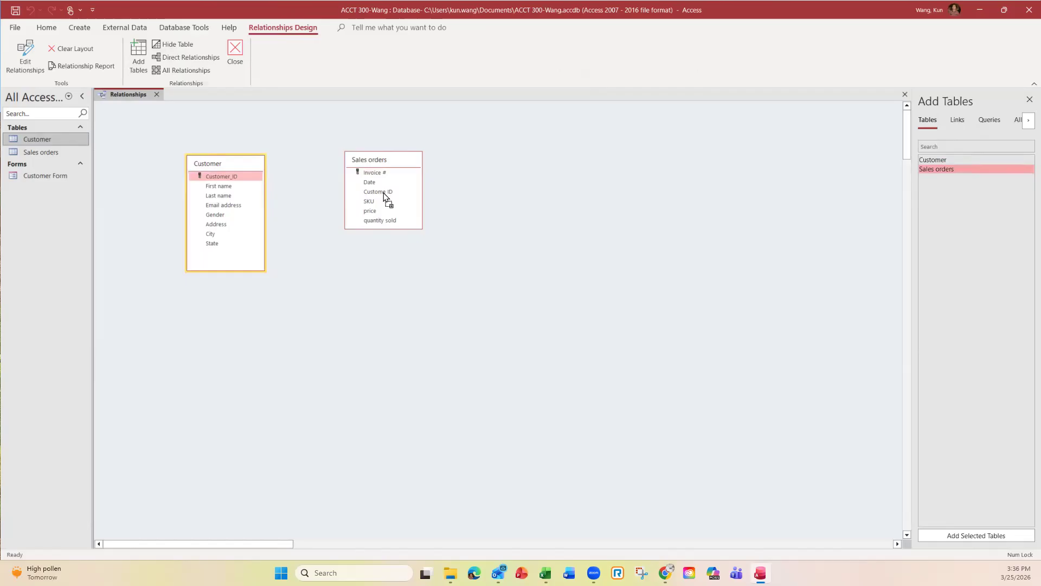
# Step: Link Customer_ID to Sales orders' Custome ID as a one-to-many relationship and close the layout
pyautogui.moveTo(383, 193); pyautogui.dragTo(383, 193)
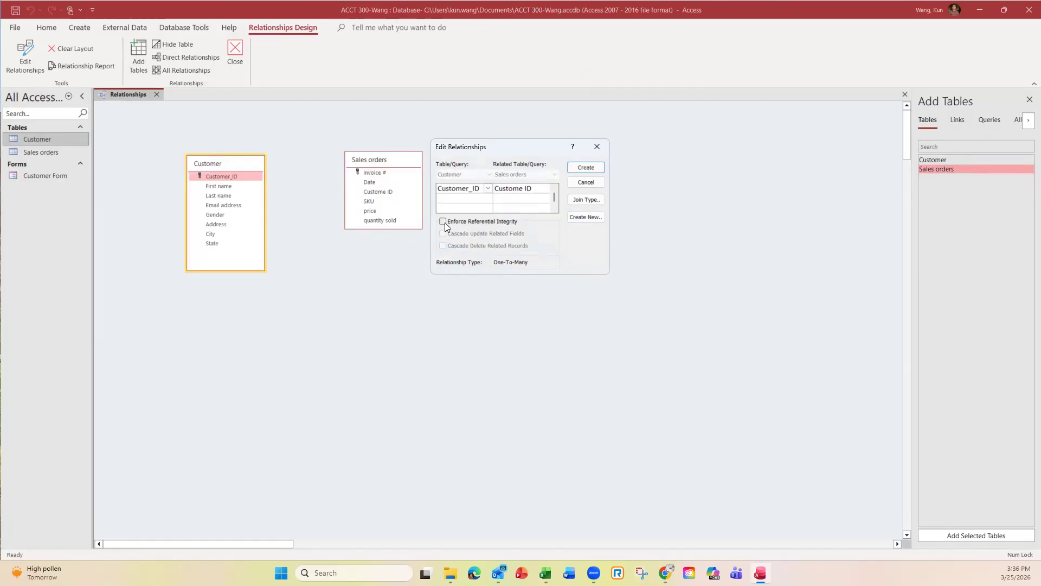
pyautogui.click(594, 168)
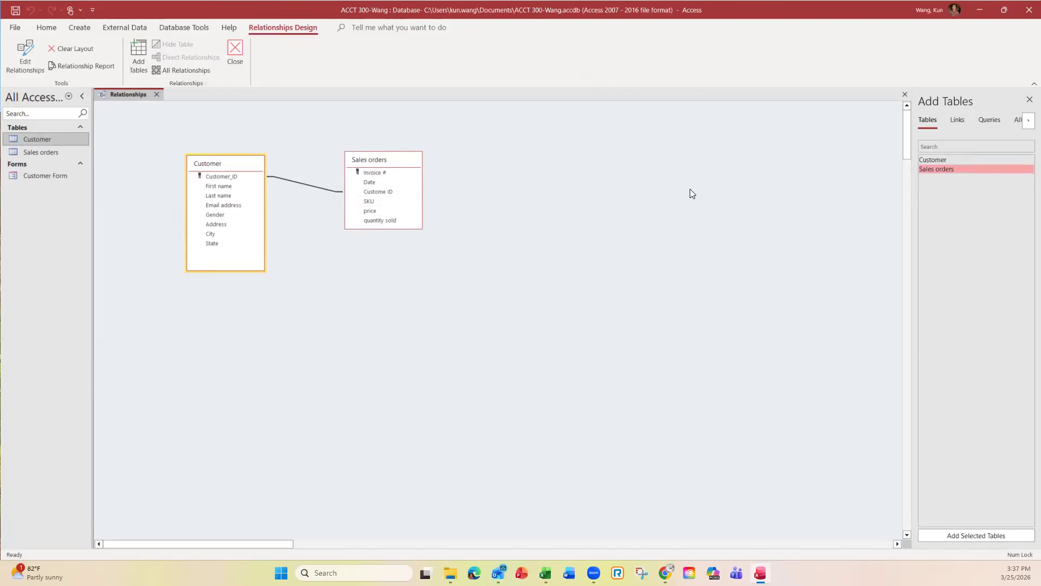
pyautogui.click(237, 51)
# Step: Save the relationships layout and reopen it from Database Tools to verify the link
pyautogui.click(517, 311)
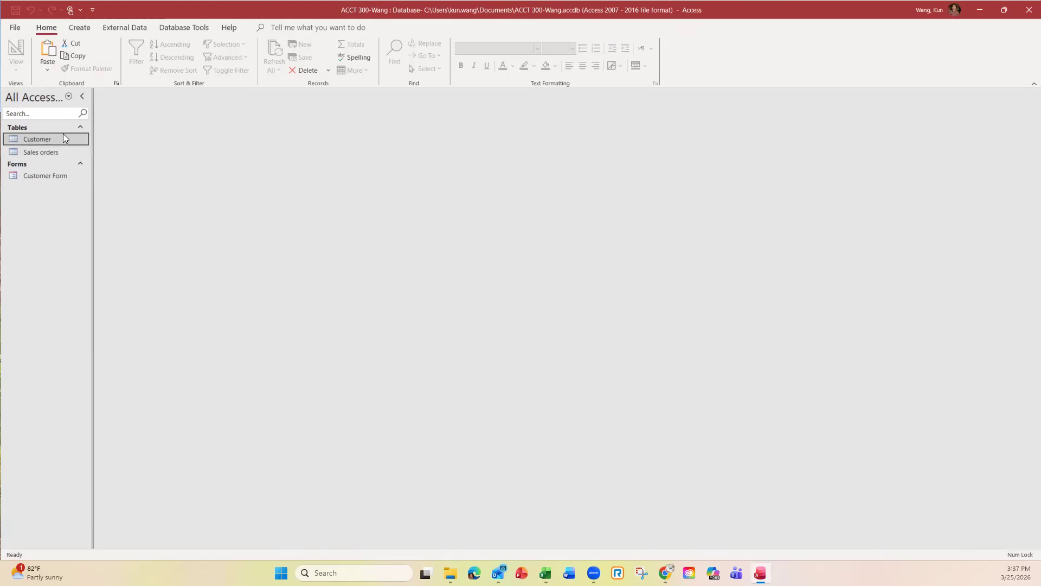
pyautogui.click(184, 28)
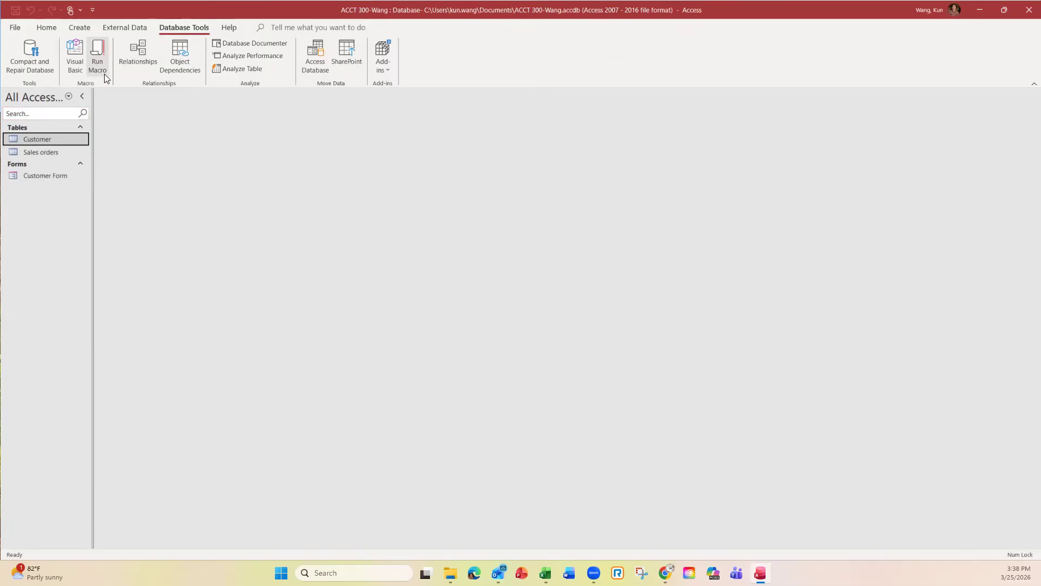
pyautogui.click(122, 64)
pyautogui.click(142, 53)
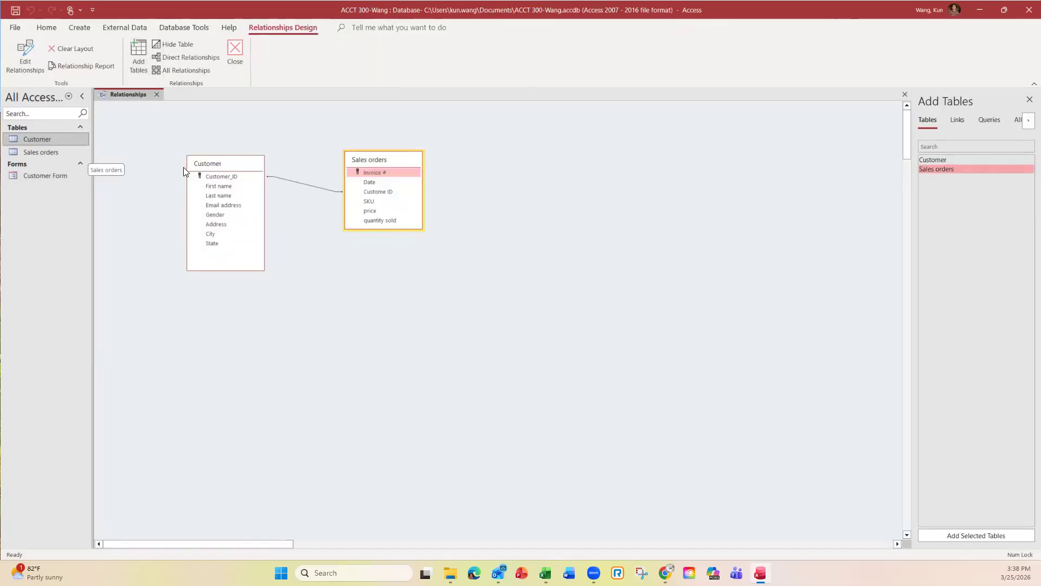